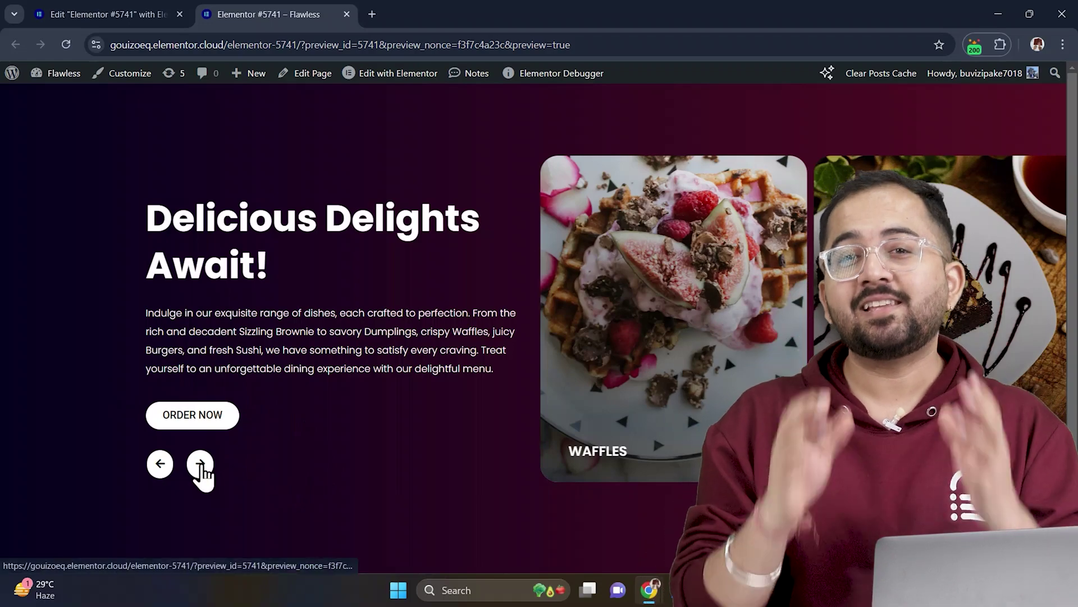
Cycle through the food carousel's dishes in the live preview, then return to the editor.
click(201, 466)
click(201, 465)
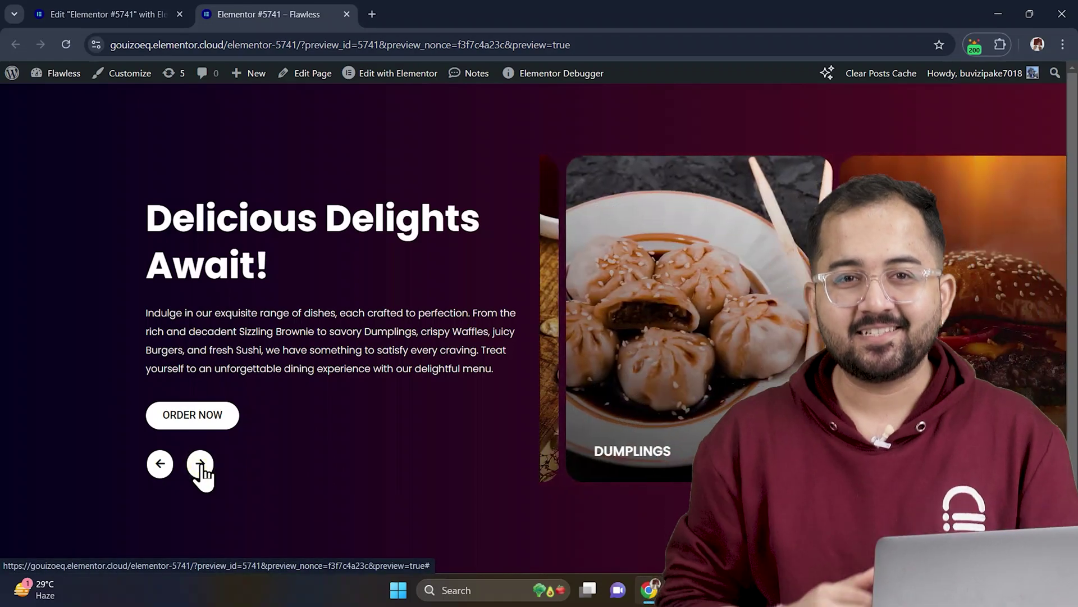
click(201, 465)
click(201, 465)
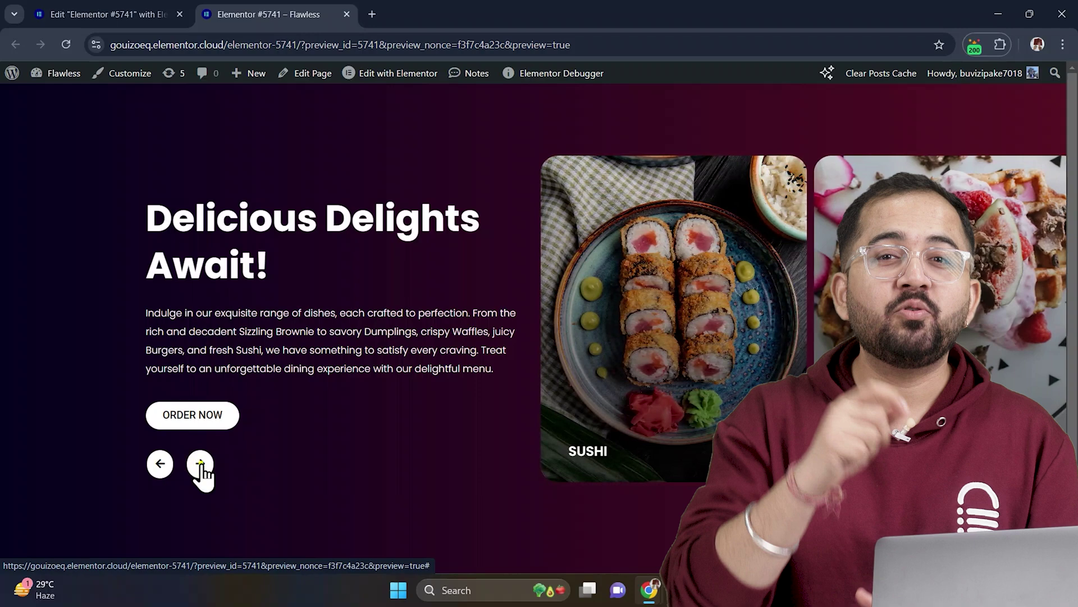
click(201, 465)
click(201, 465)
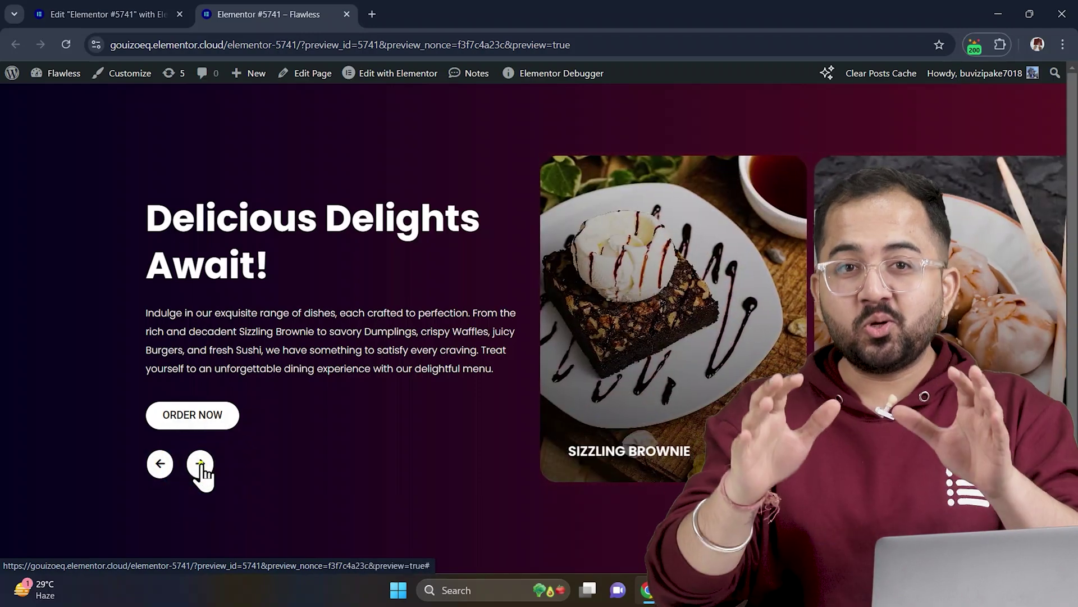
click(200, 465)
click(201, 465)
click(201, 465)
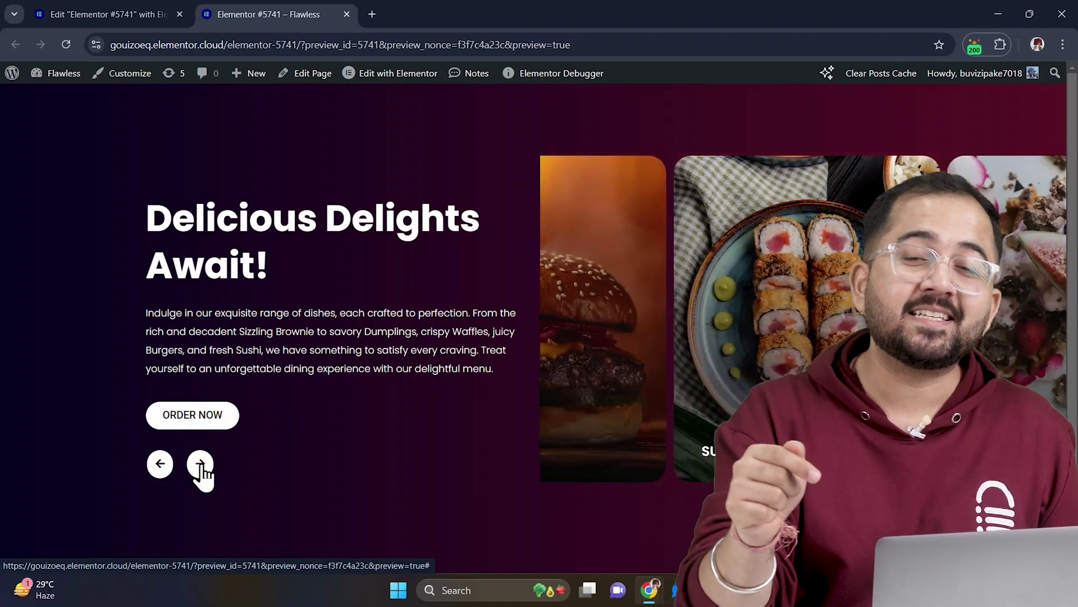
click(201, 465)
click(652, 284)
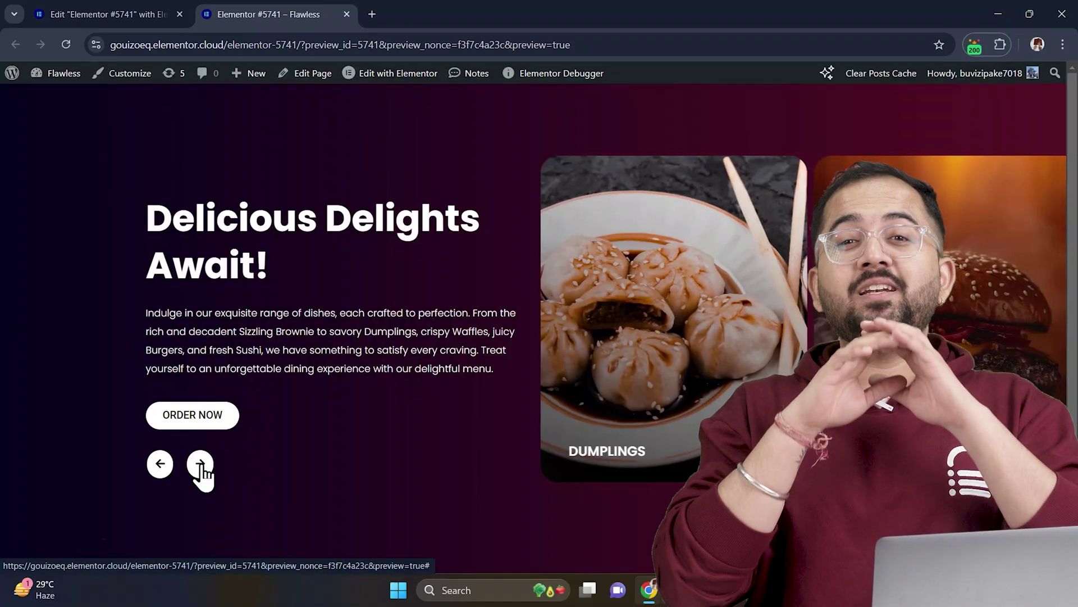
click(200, 465)
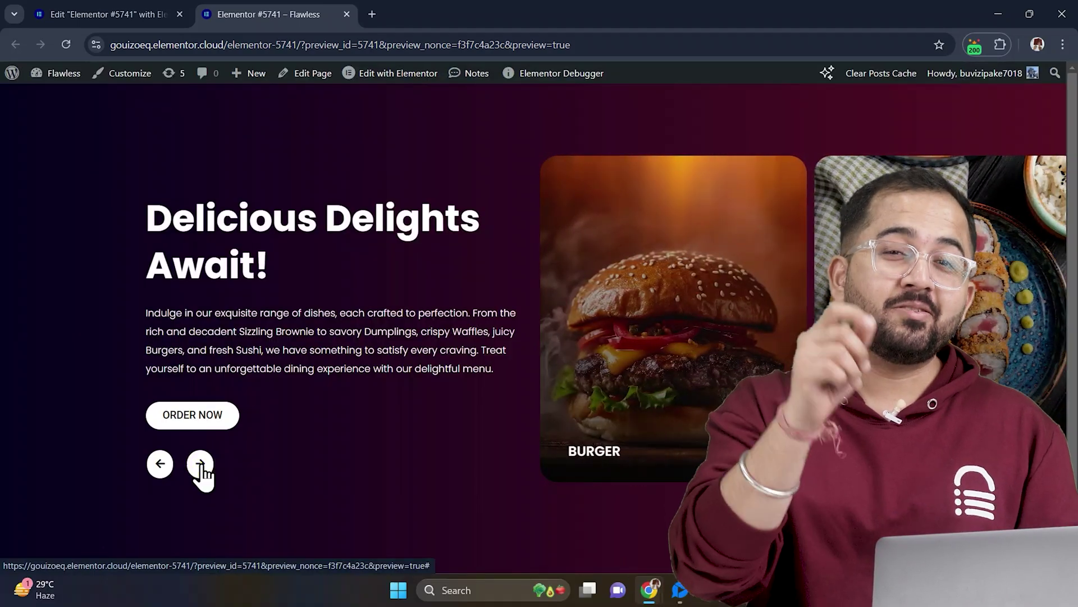
click(200, 465)
click(201, 465)
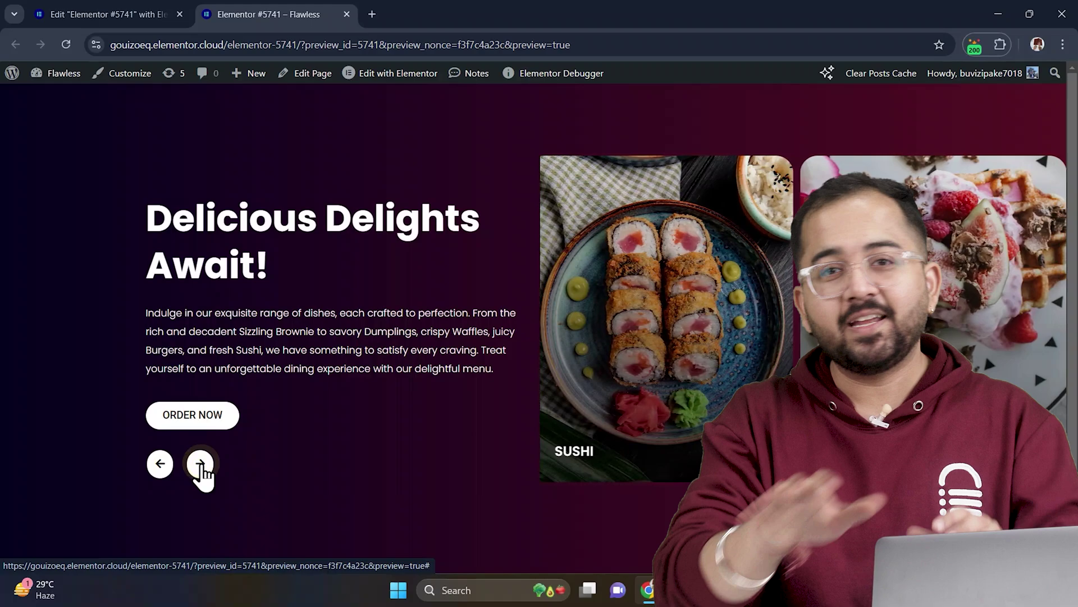
click(201, 465)
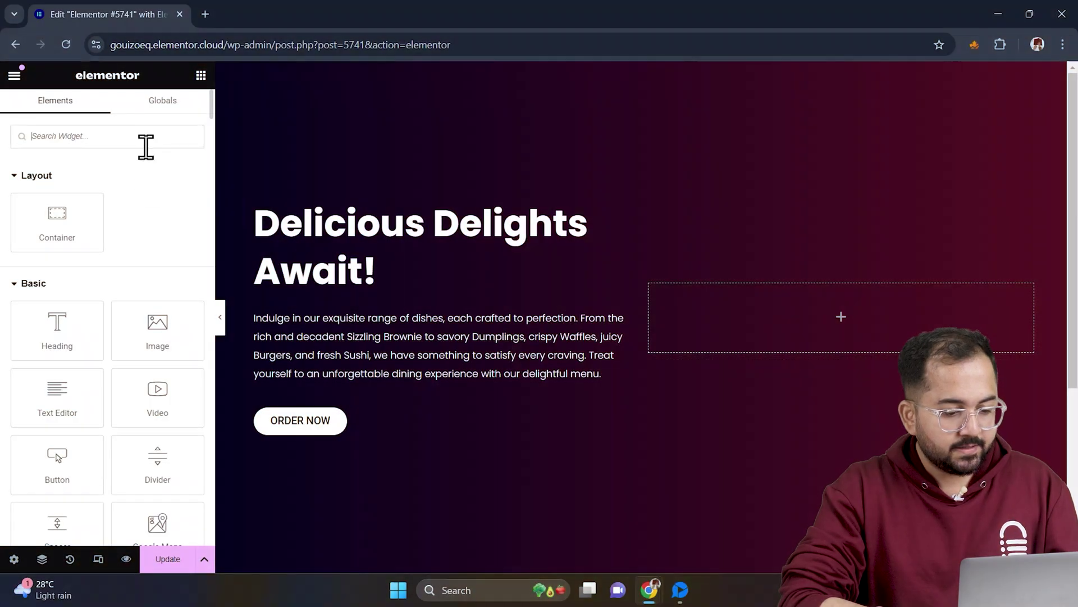
Search for 'Testimonial' and drop a Testimonial Carousel into the hero's empty right column.
click(143, 136)
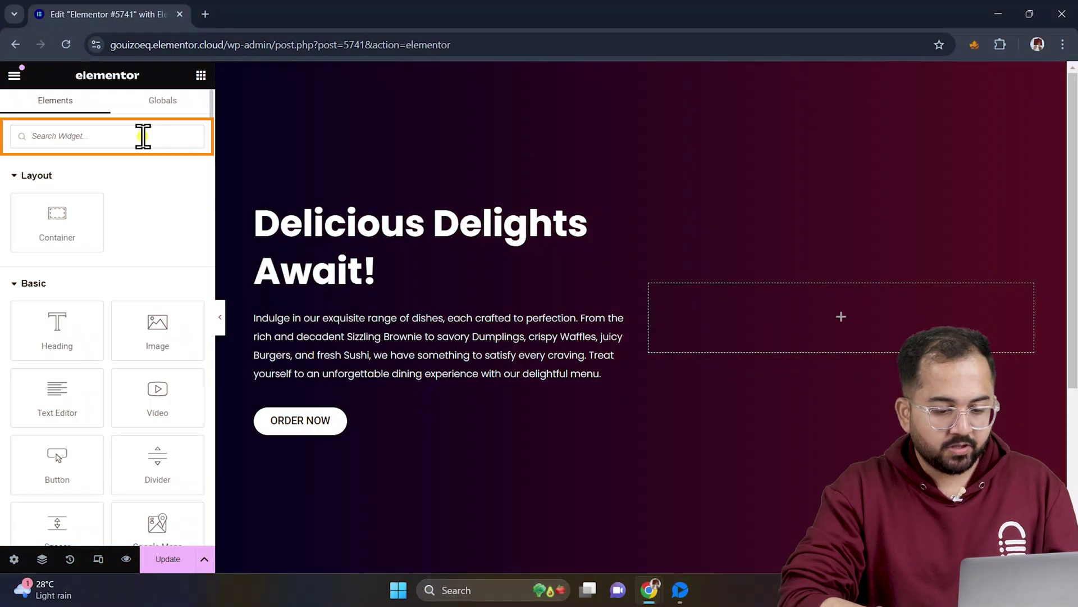
text(Testimonial)
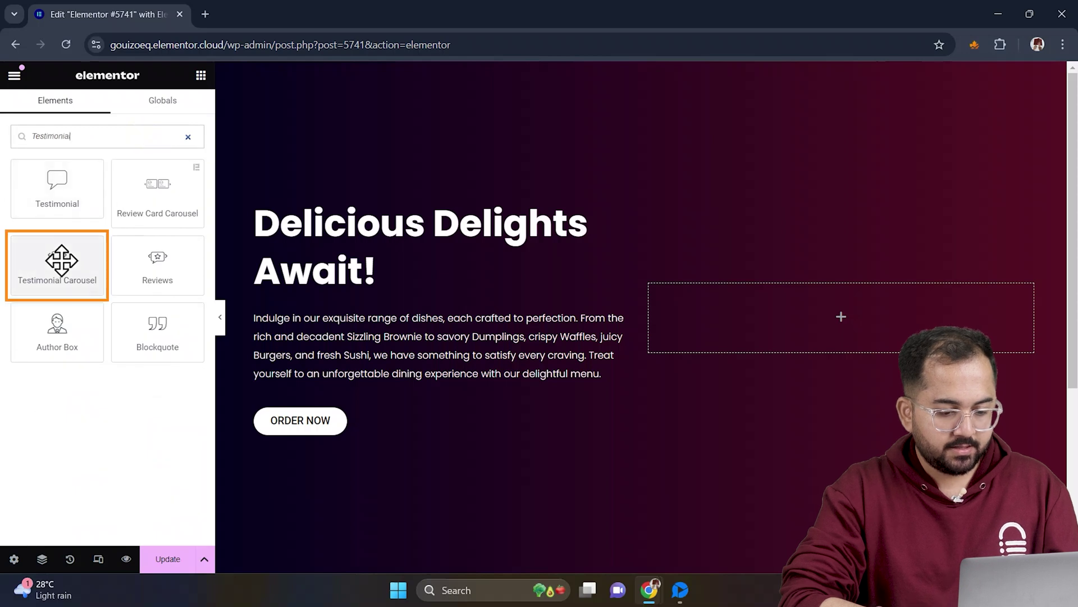
drag(62, 260, 789, 331)
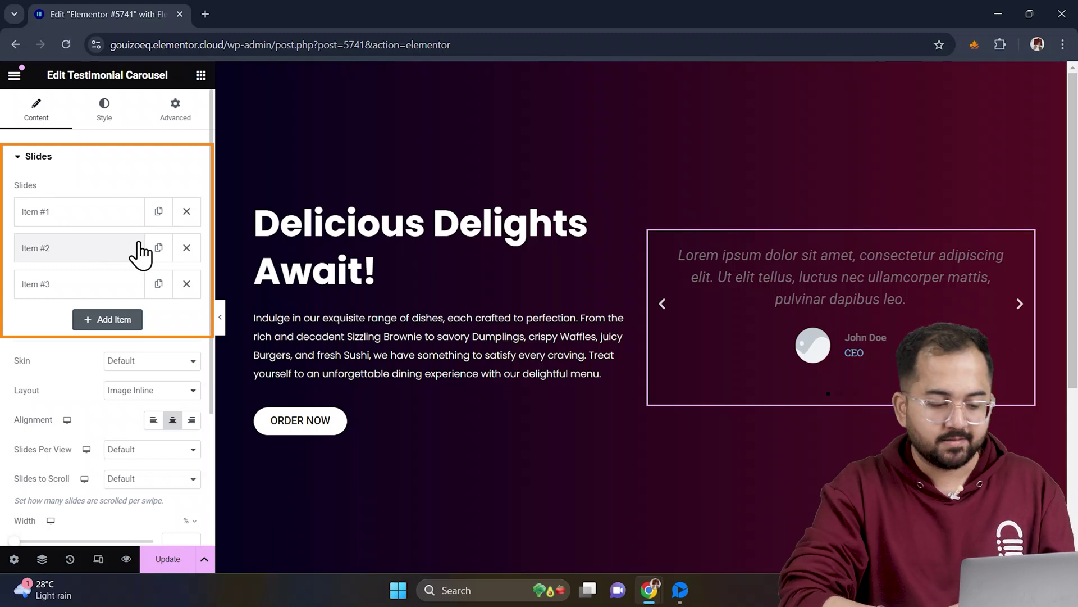
Delete slides #2 and #3, then clear slide #1's quote and give it the waffle photo.
click(187, 248)
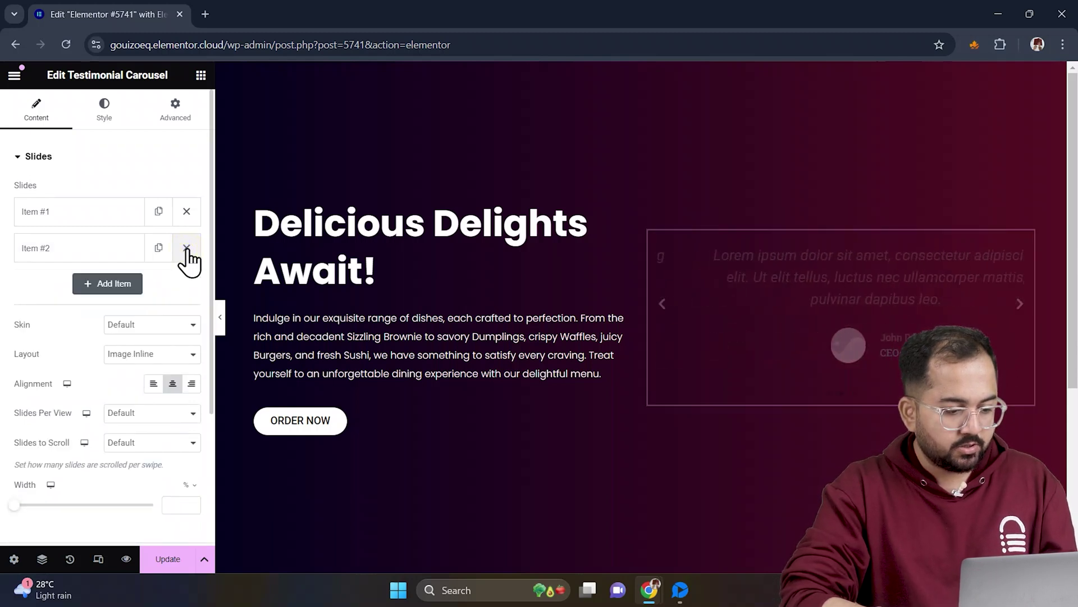
click(186, 248)
click(101, 214)
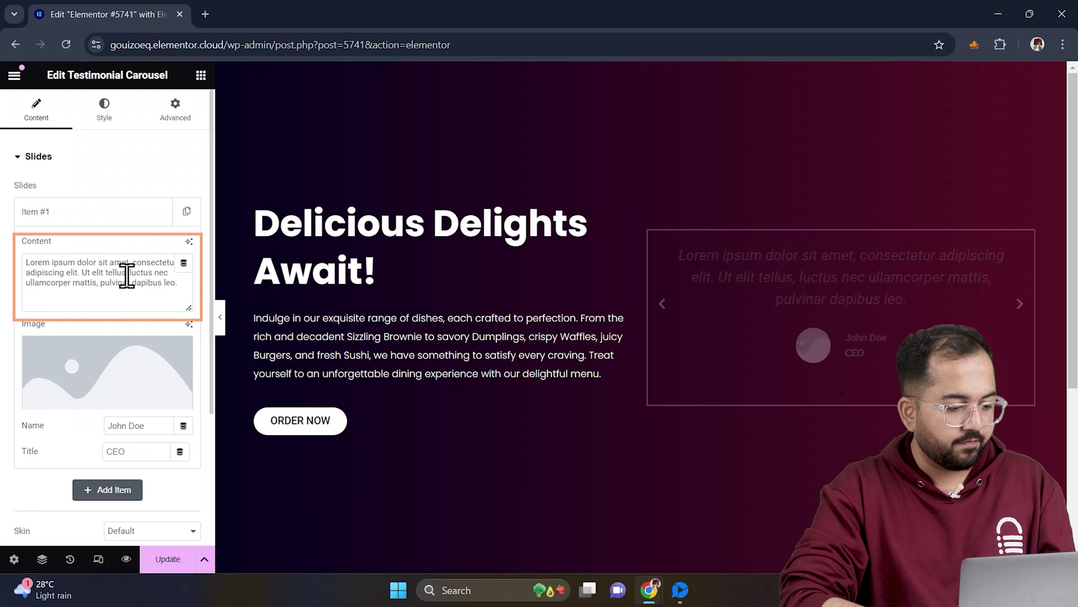
key(ctrl+a)
key(BackSpace)
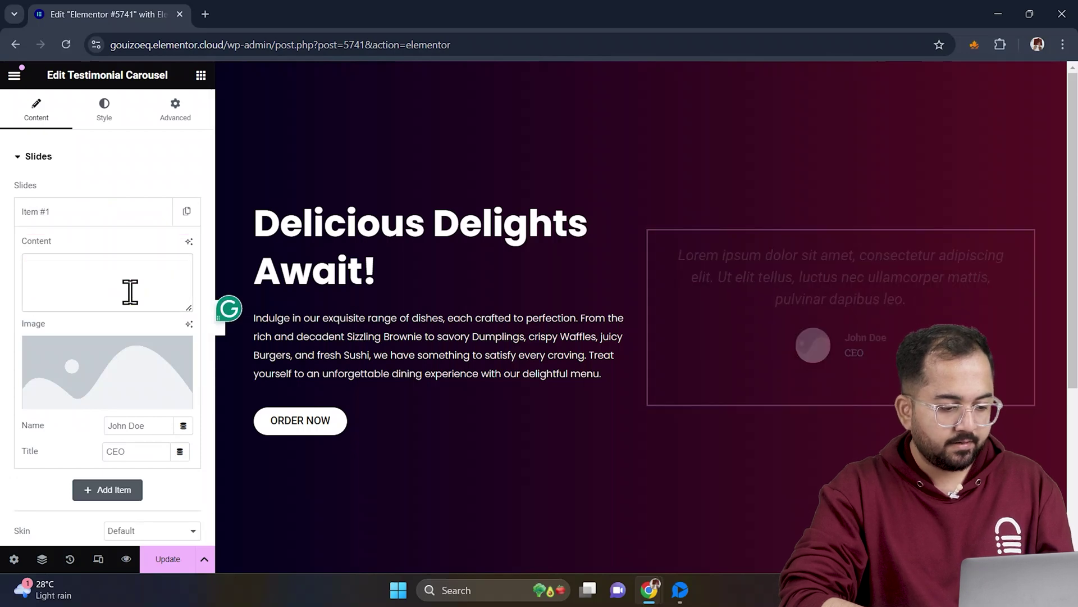
scroll(130, 291, down, 3)
click(128, 308)
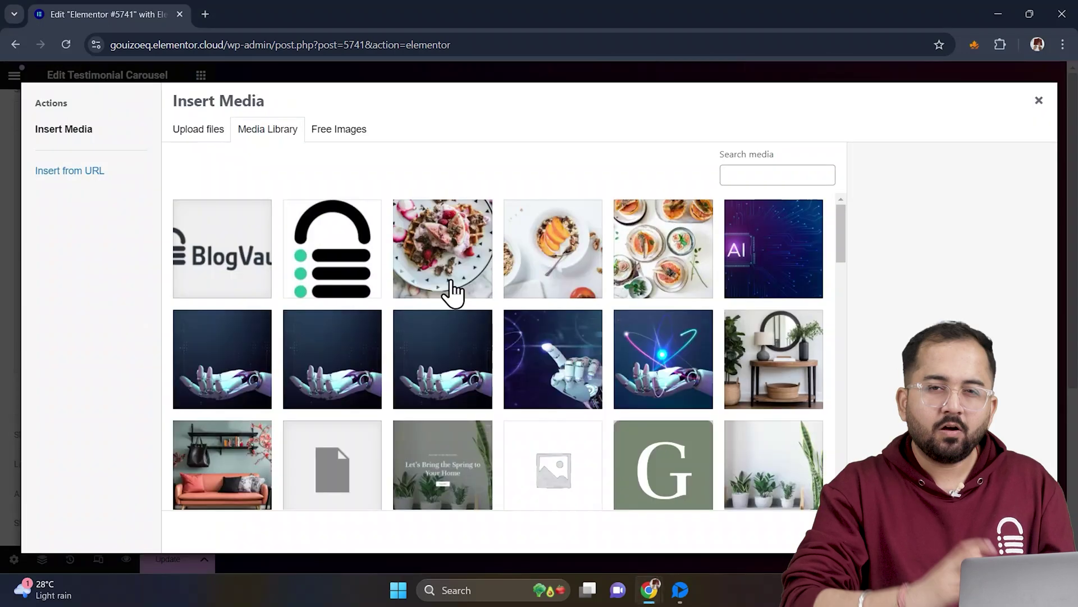
click(1011, 531)
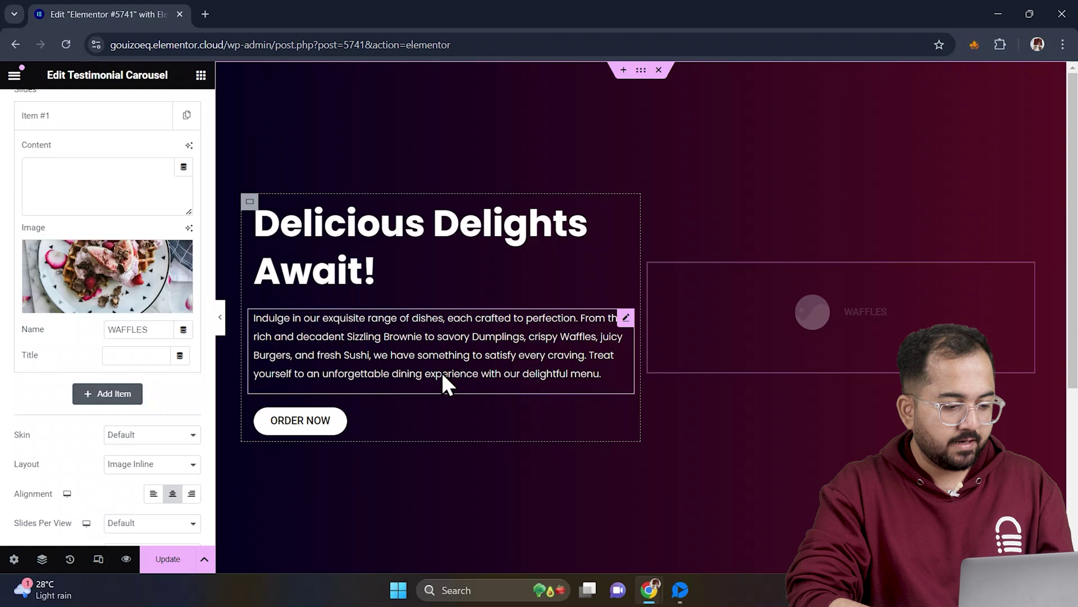
Duplicate the WAFFLES slide four times so the carousel has five slides.
click(116, 115)
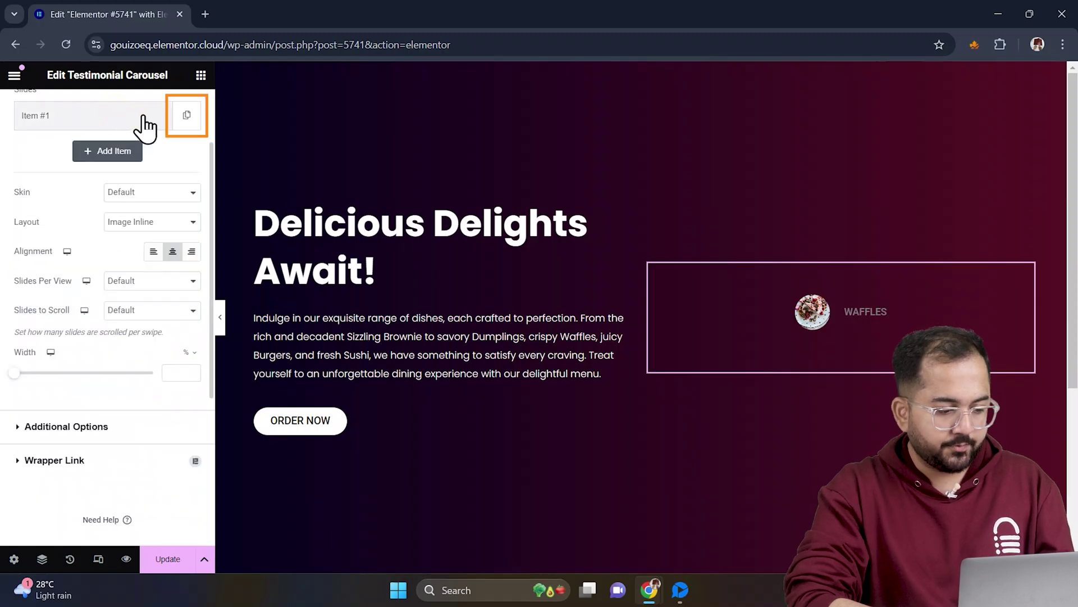
click(187, 116)
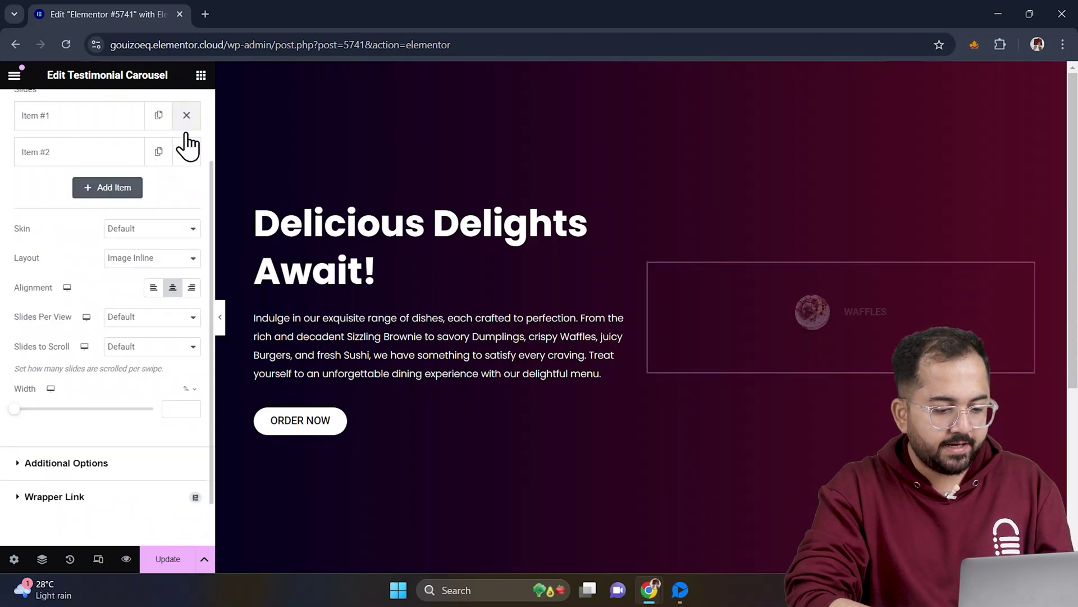
click(159, 152)
click(158, 189)
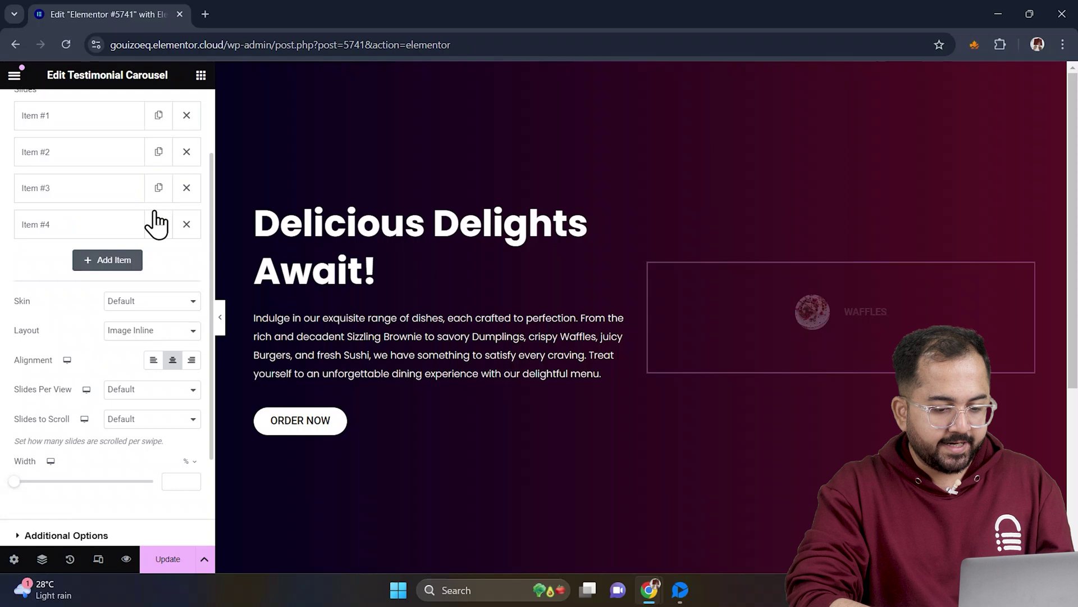
click(158, 224)
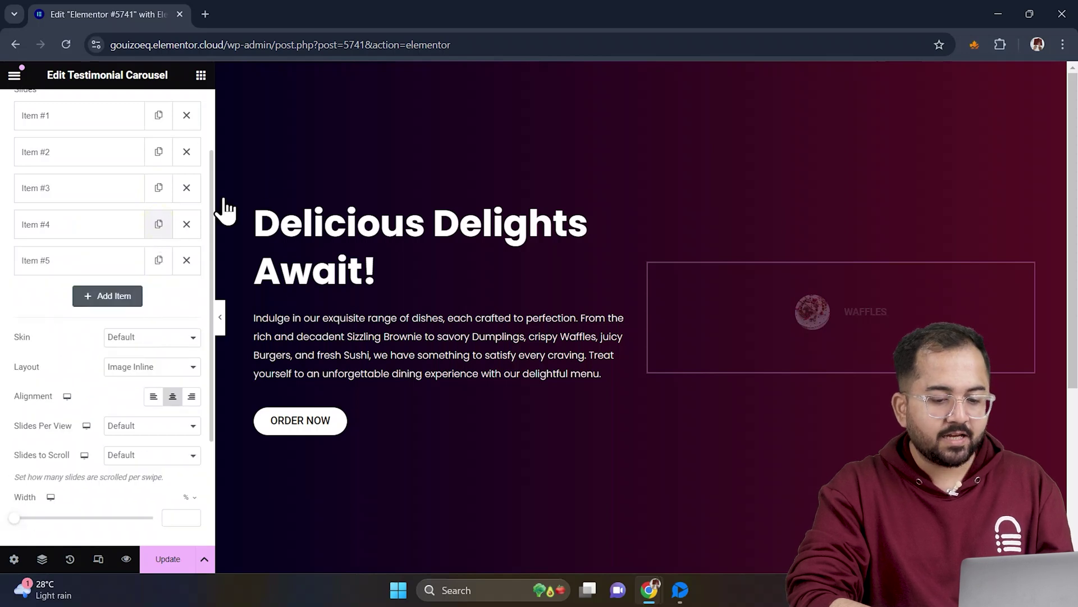
click(823, 258)
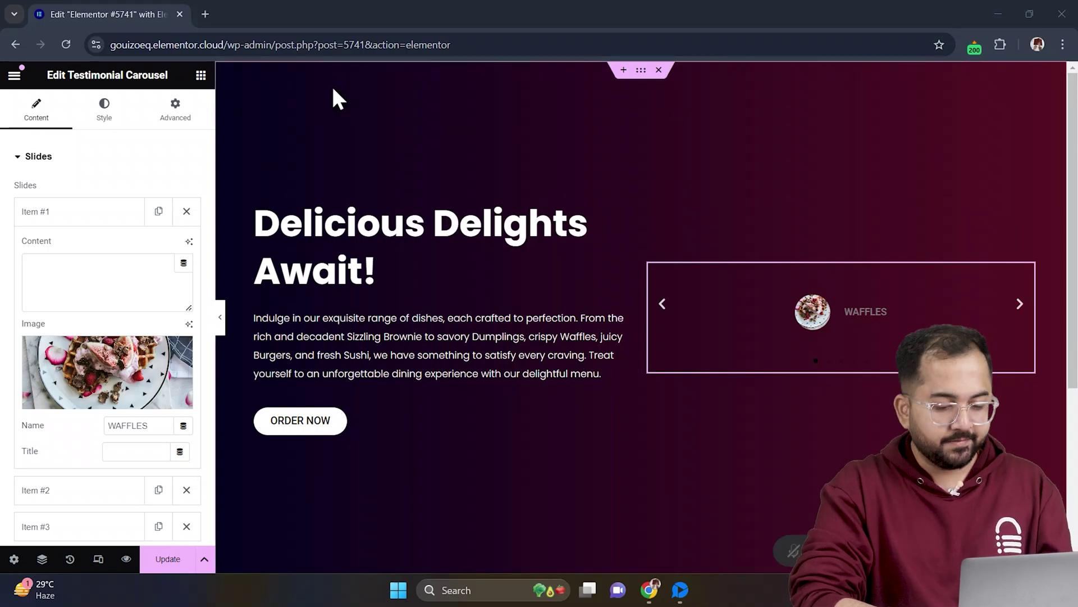
Drag a new Container into the hero text column just below the ORDER NOW button.
click(201, 76)
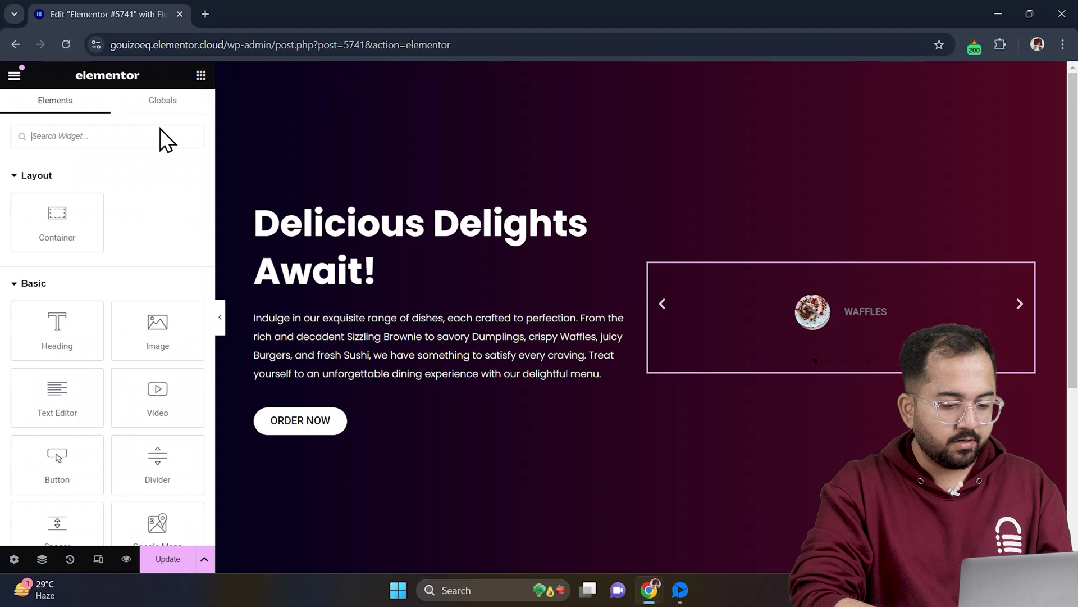
drag(57, 222, 313, 426)
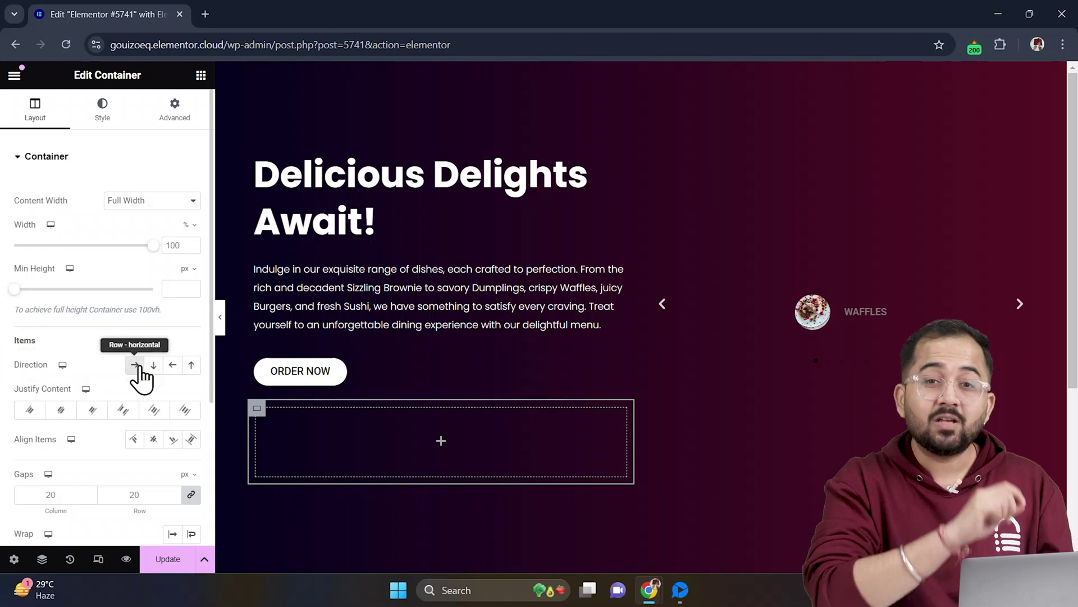
Add a Button to the new container with no label and a left-arrow icon.
click(201, 74)
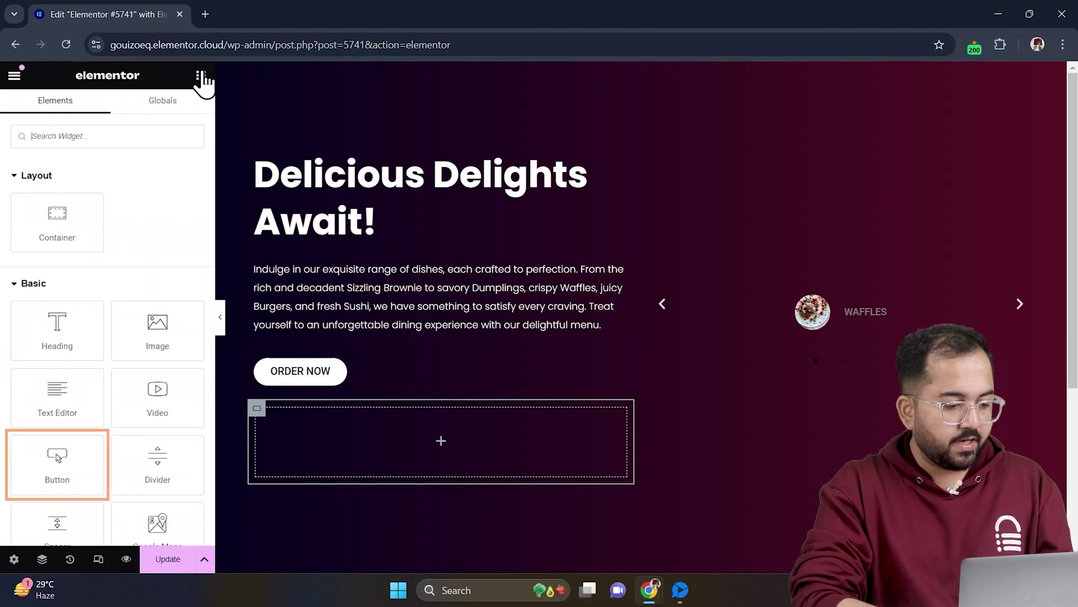
drag(53, 482, 441, 440)
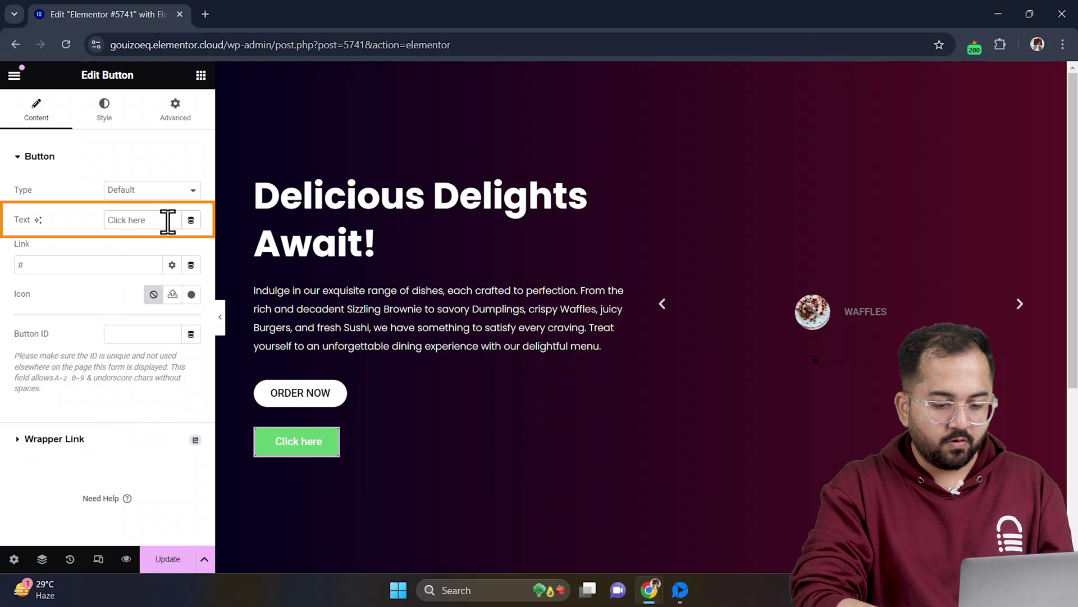
key(ctrl+a)
key(BackSpace)
click(191, 294)
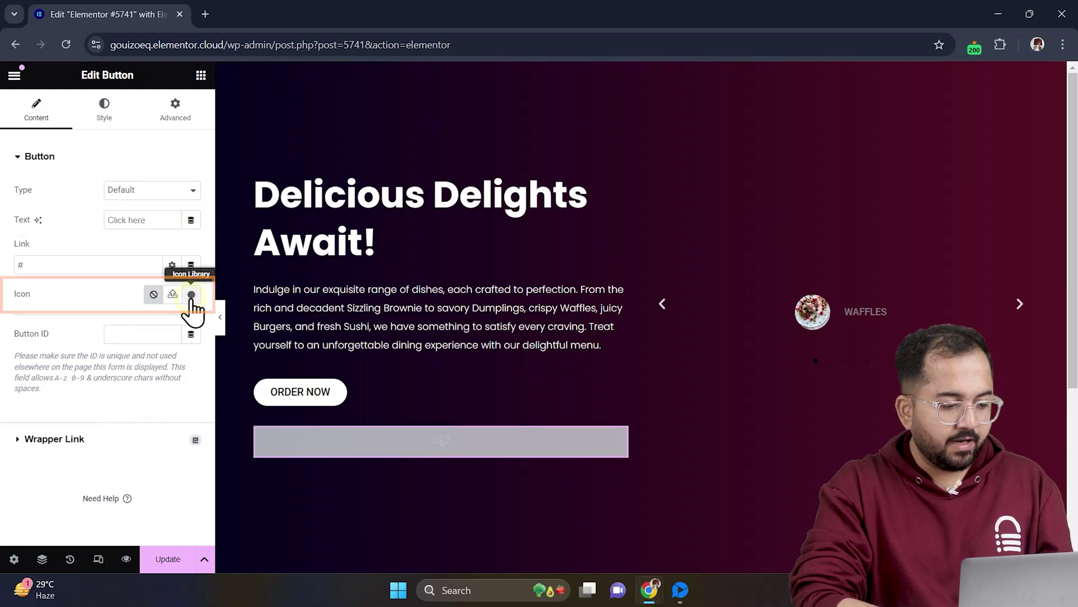
double_click(873, 319)
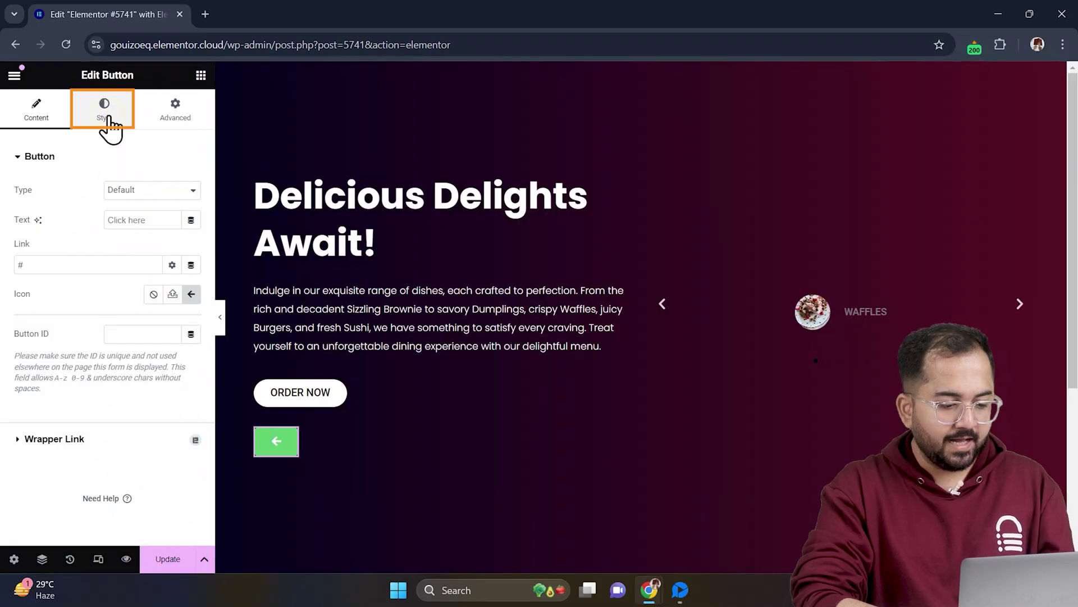
Style the button with a white background, black icon, 100 border radius and 12 padding.
click(104, 112)
click(192, 367)
click(105, 186)
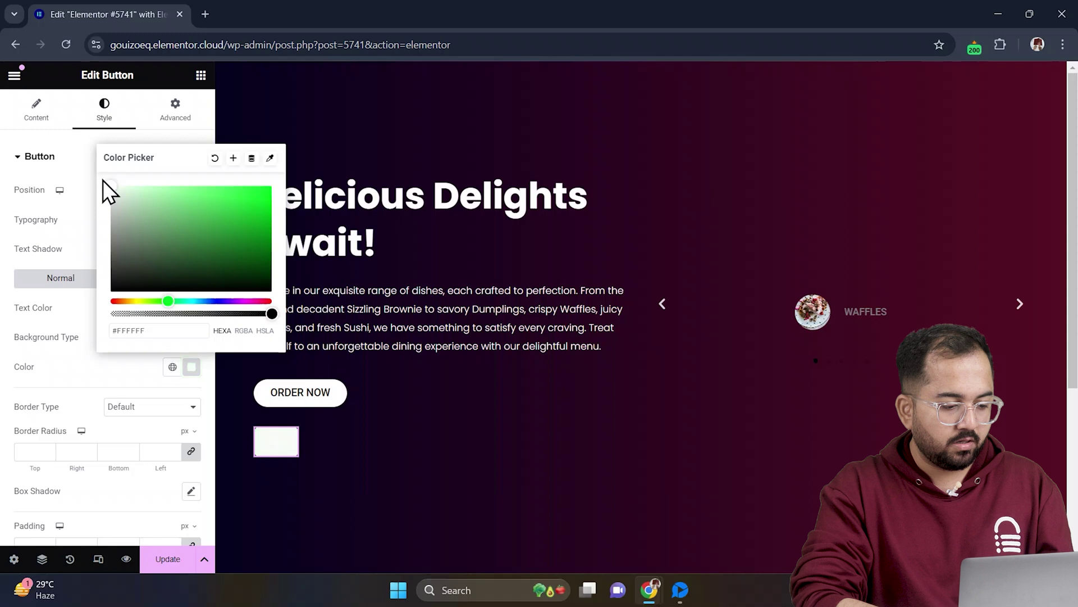
click(96, 367)
click(192, 308)
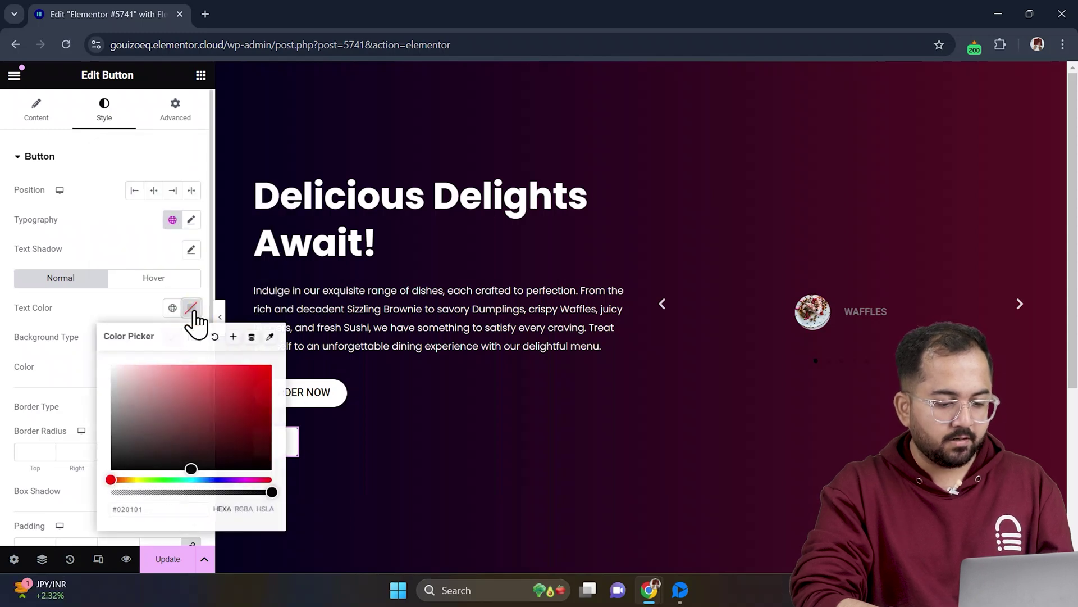
click(110, 469)
click(93, 484)
scroll(36, 376, down, 2)
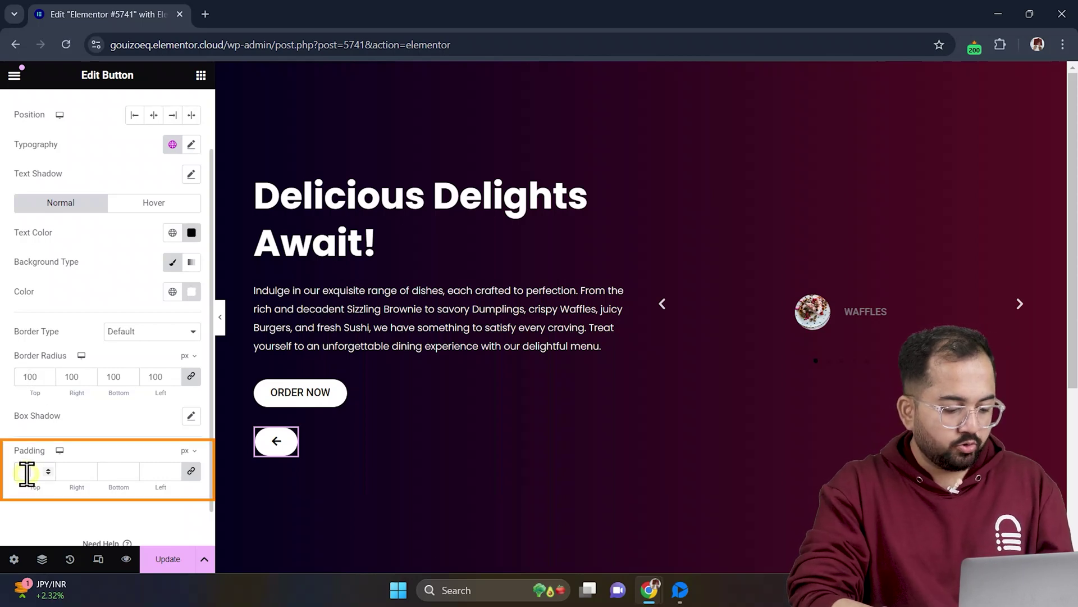
text(12)
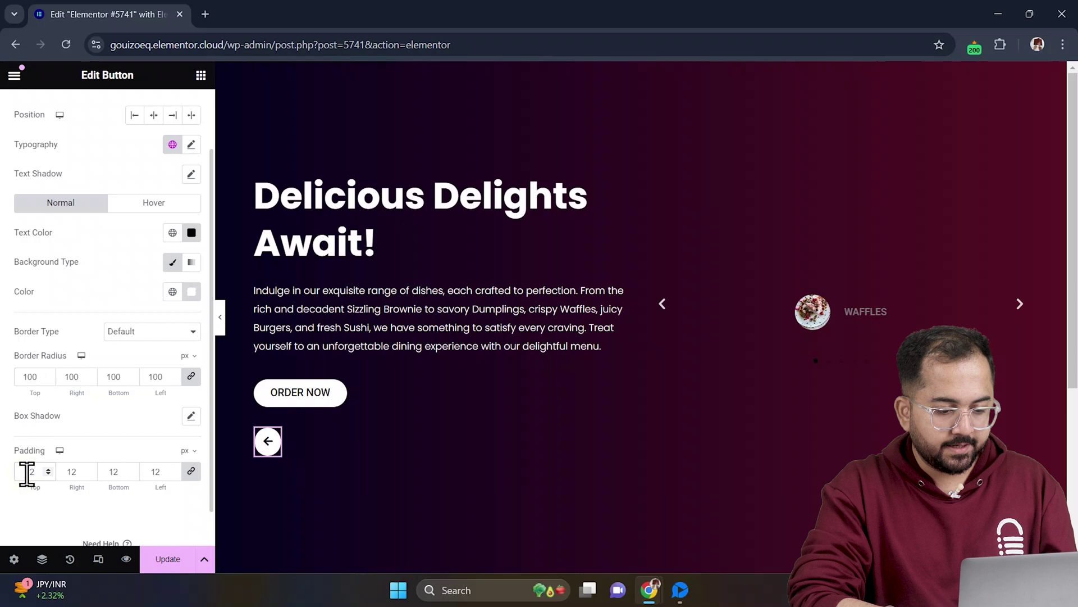
Copy and paste the arrow button into the container and change the copy's icon to a right arrow.
right_click(269, 448)
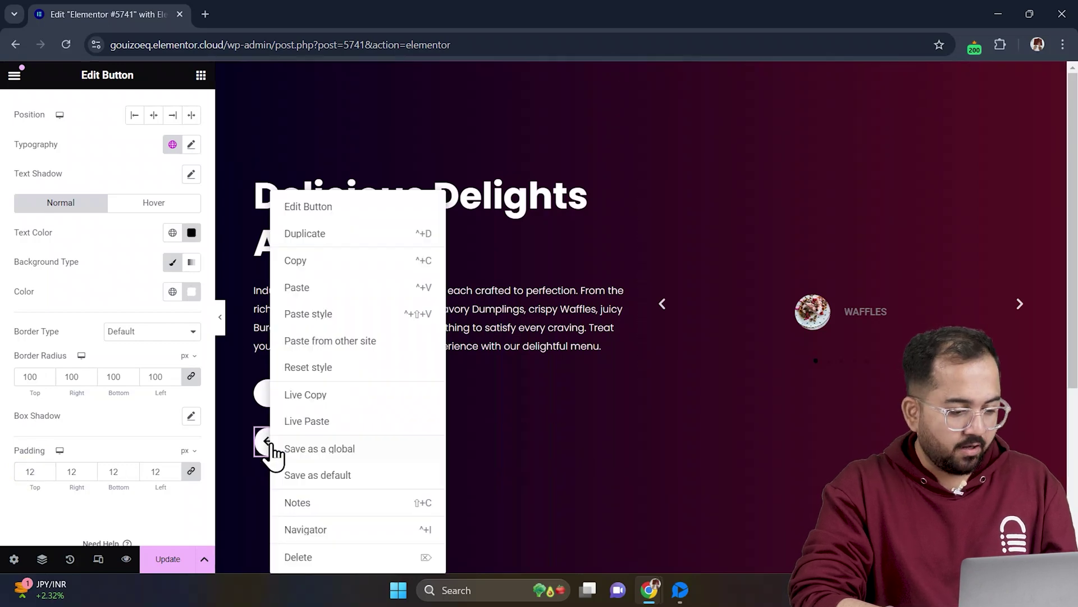
click(370, 268)
right_click(307, 448)
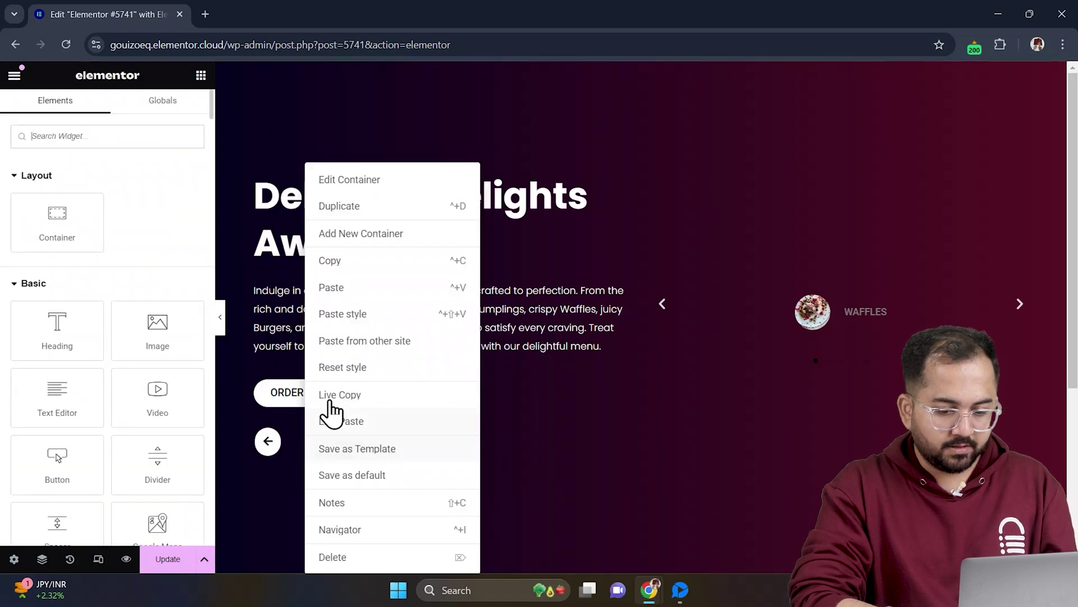
click(382, 293)
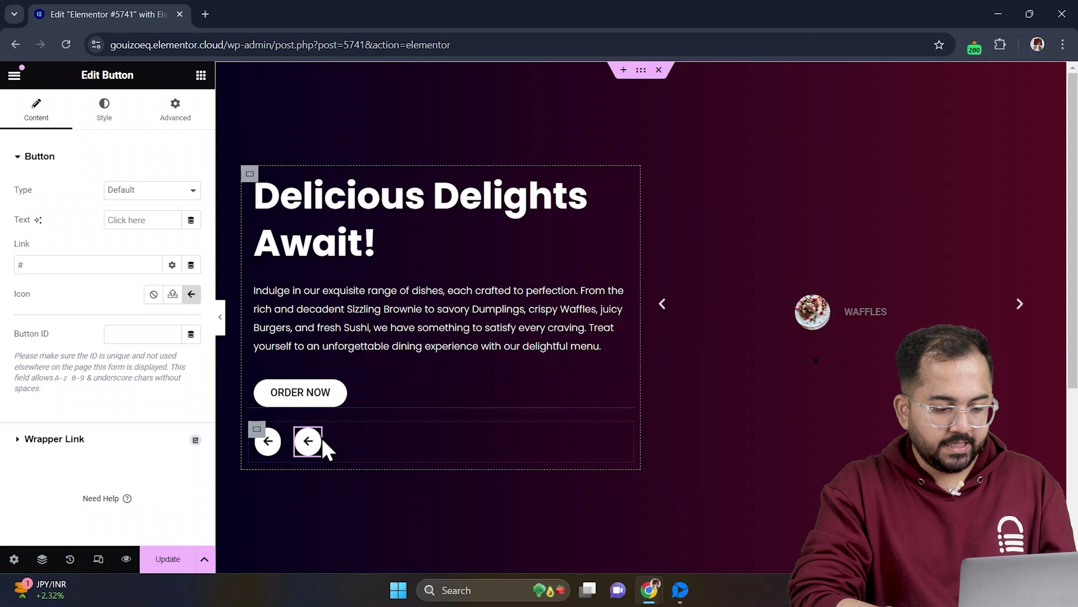
click(192, 294)
double_click(787, 222)
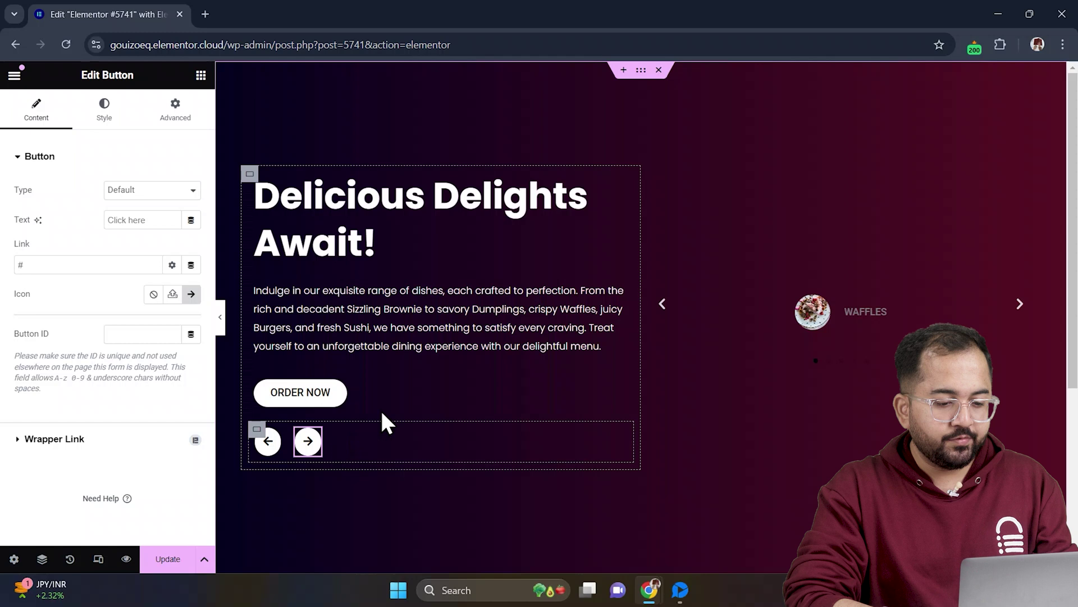
Set the food carousel to 3 slides per view and its width to 1200 px.
click(784, 295)
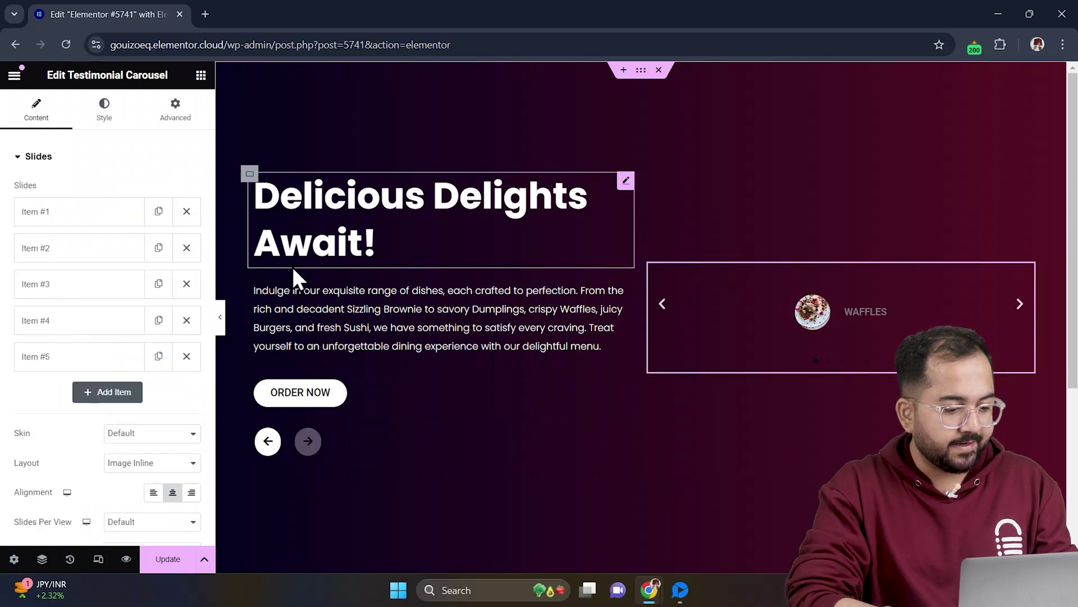
scroll(126, 438, down, 3)
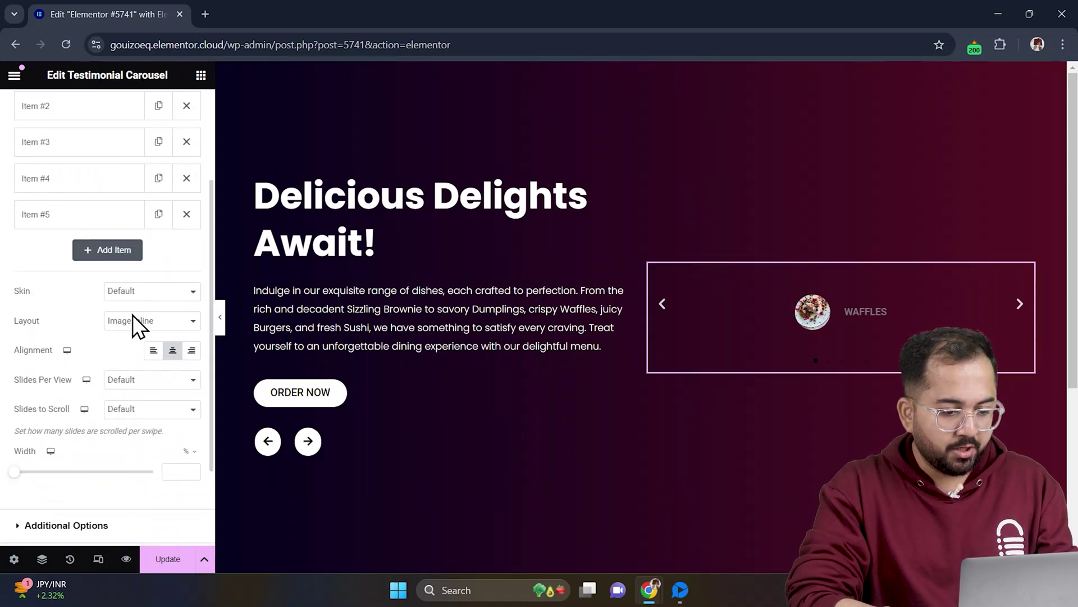
scroll(177, 382, down, 1)
click(178, 359)
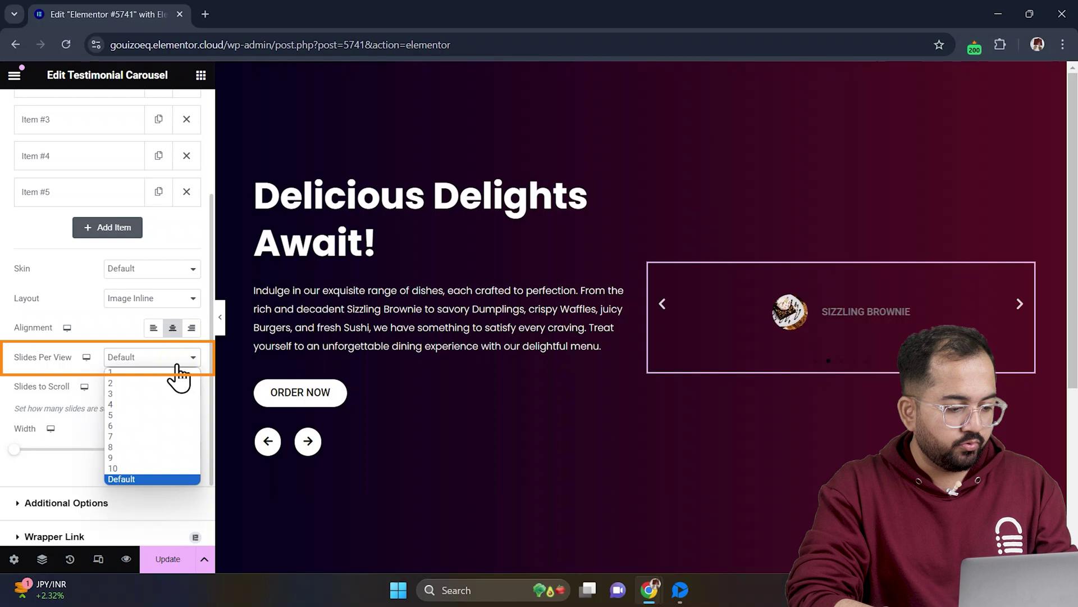
click(178, 393)
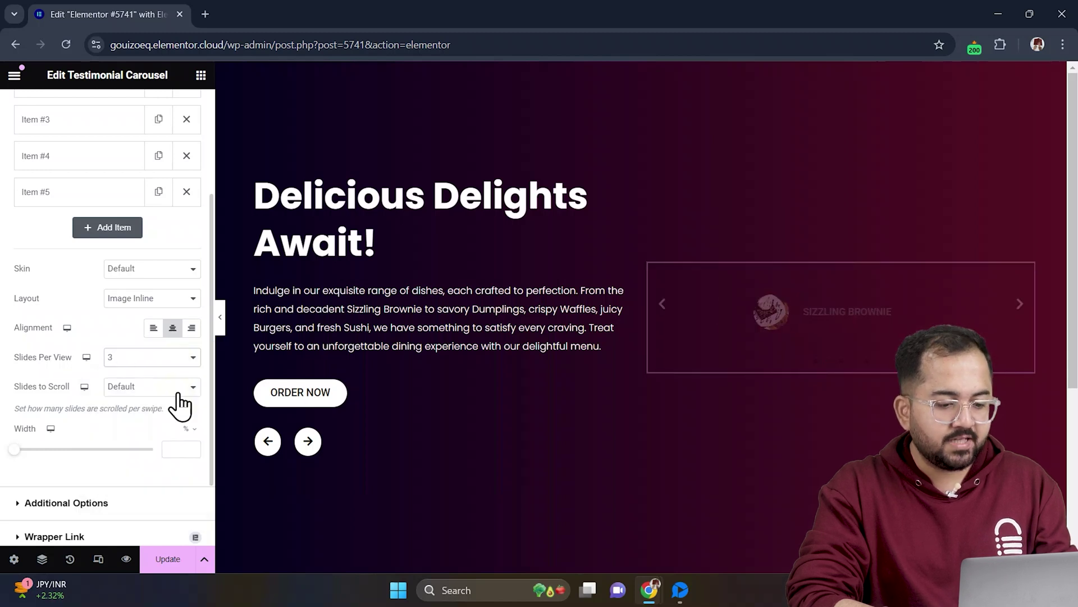
scroll(179, 394, down, 1)
scroll(178, 394, down, 1)
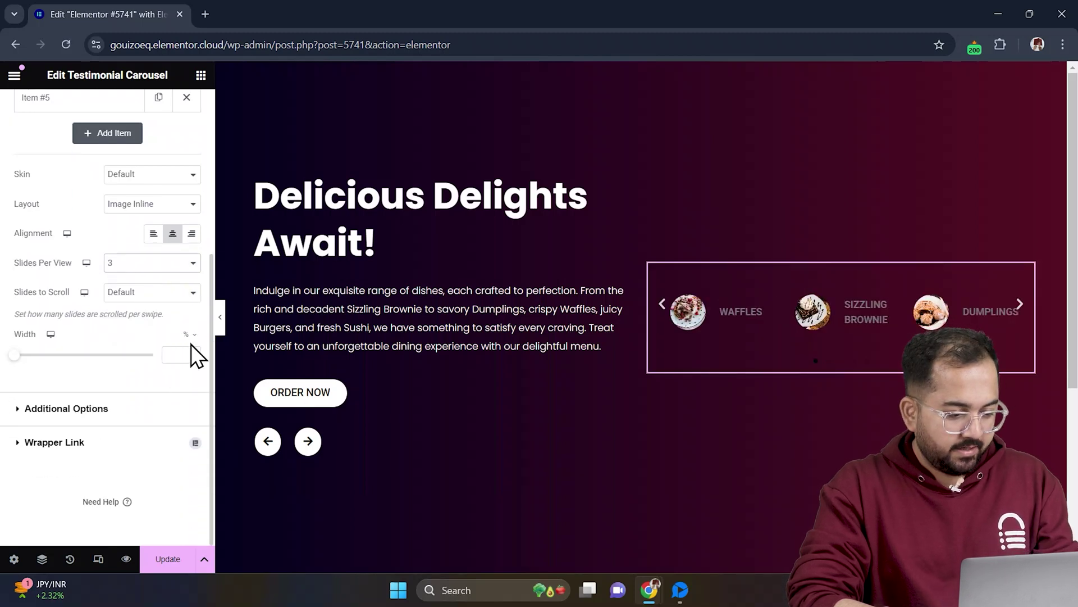
click(190, 337)
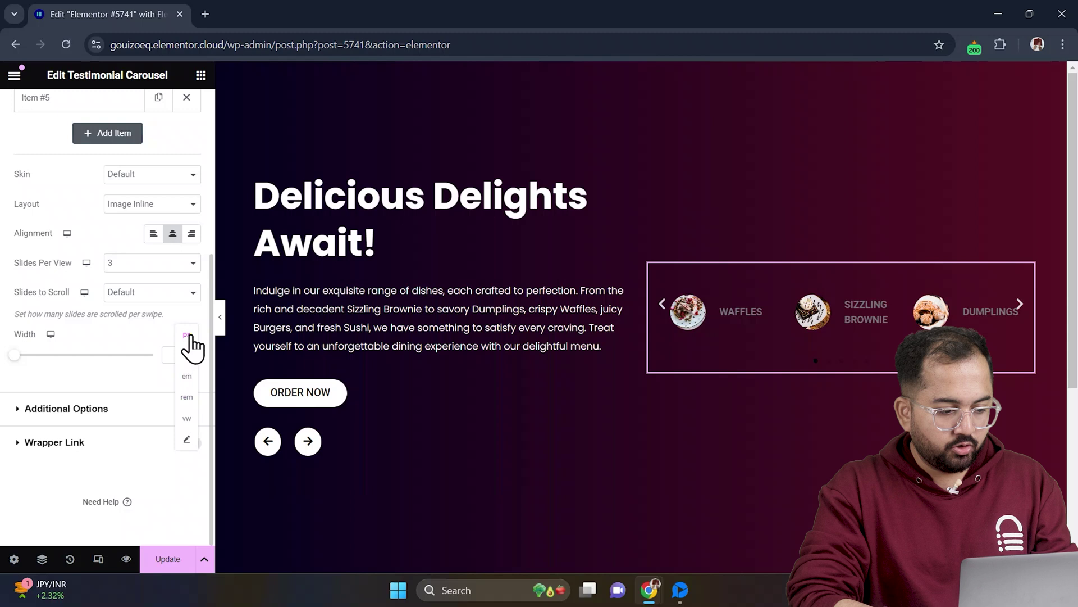
click(185, 352)
text(12)
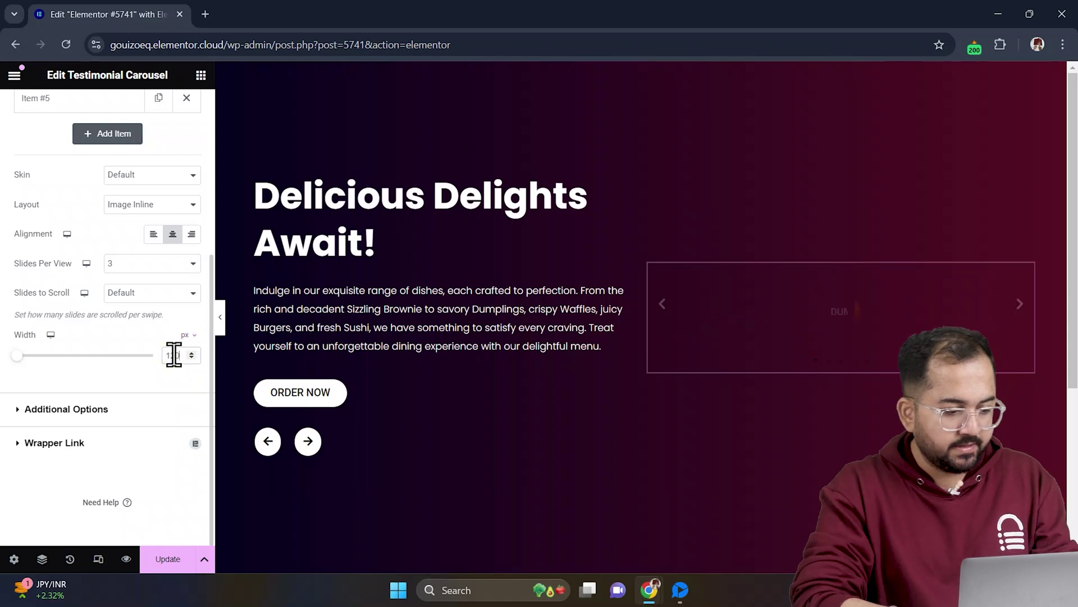
text(00)
Turn off the carousel's Autoplay under Additional Options.
click(144, 413)
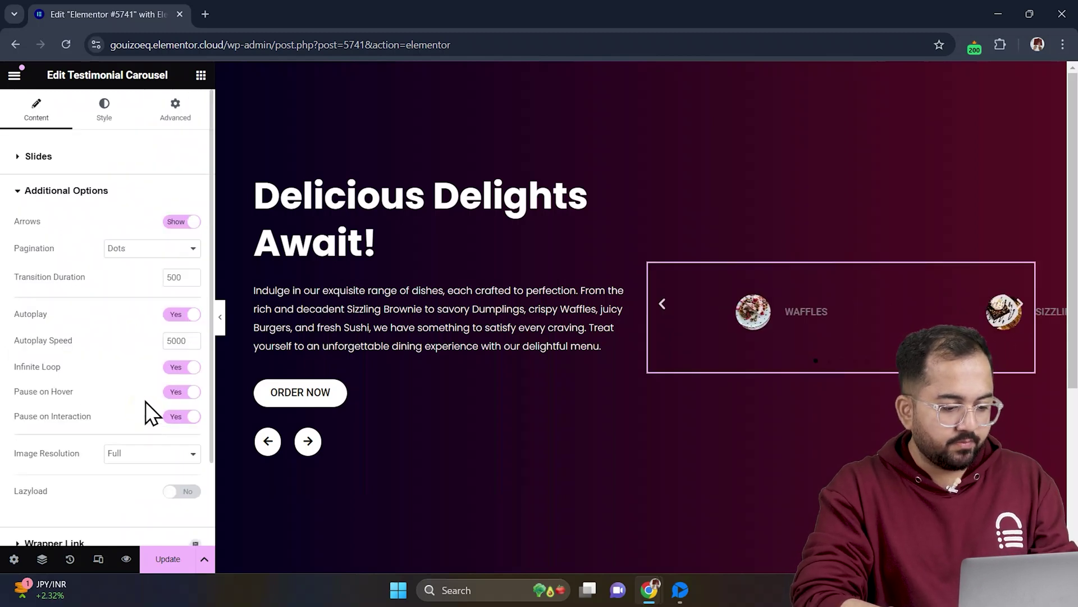
click(194, 315)
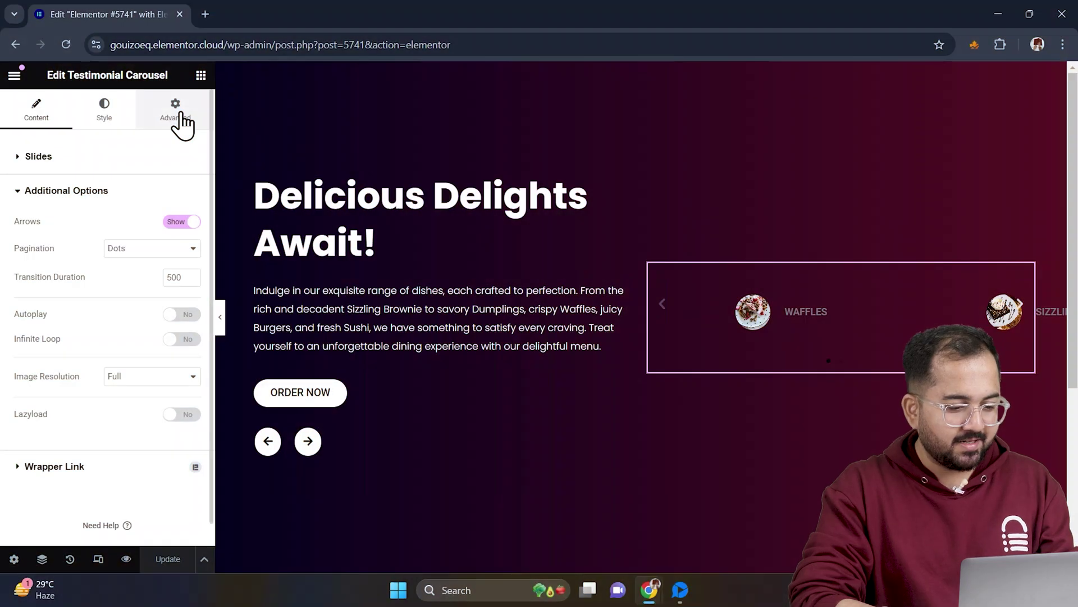
Paste the carousel styling into Advanced > Custom CSS and change its --height to 465px.
click(180, 114)
scroll(127, 460, down, 5)
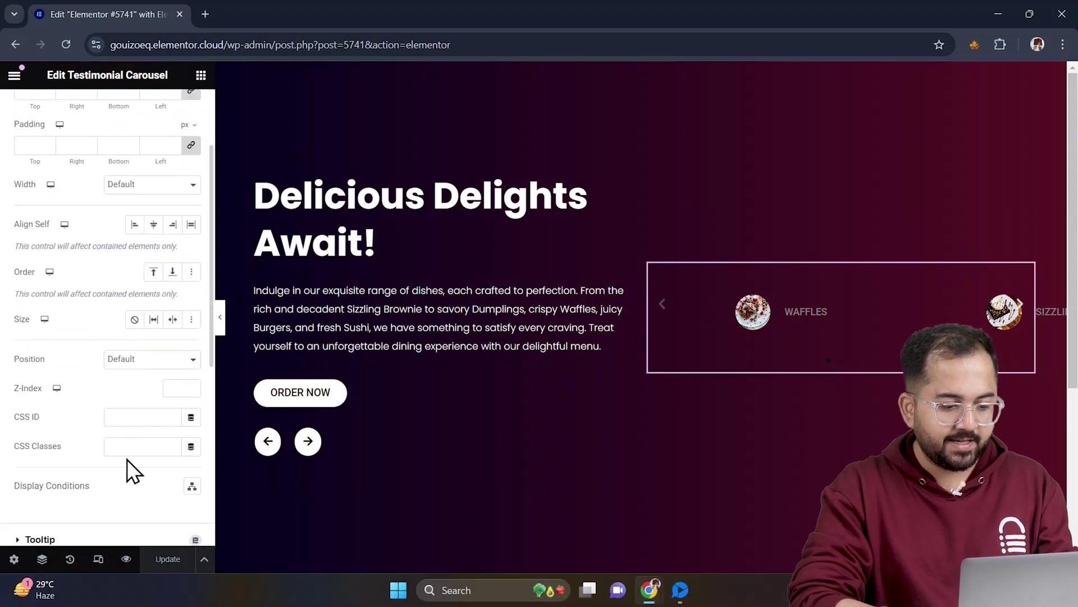
scroll(127, 471, down, 3)
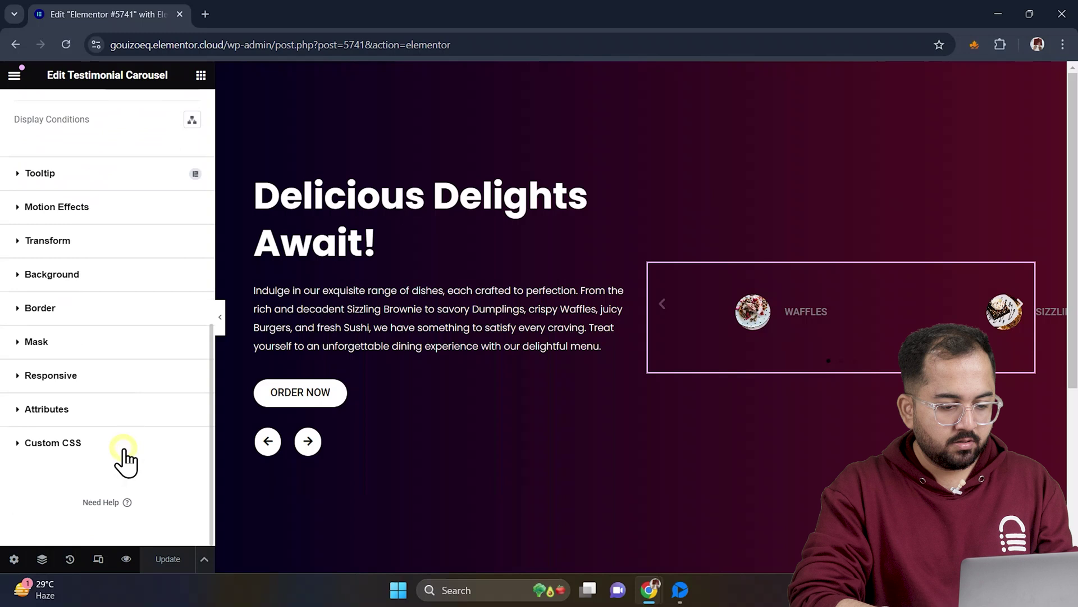
click(125, 461)
scroll(127, 464, down, 3)
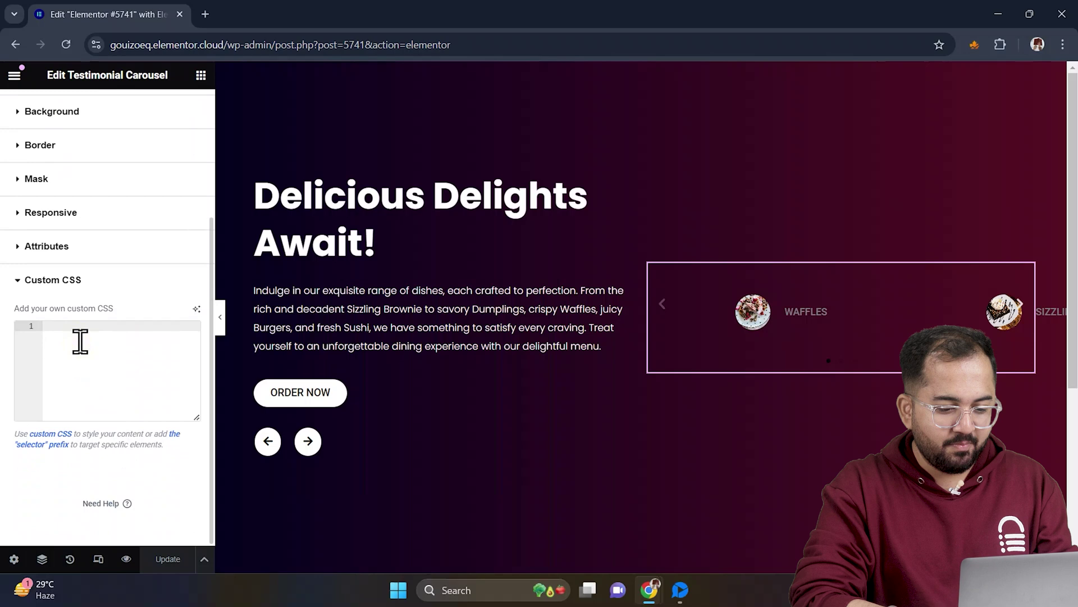
key(ctrl+v)
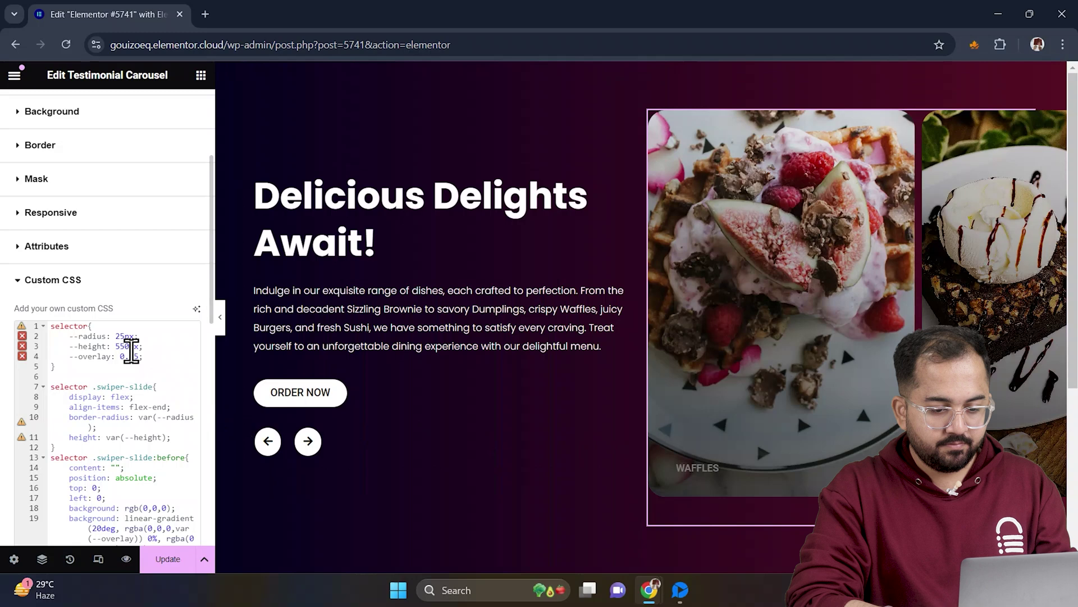
click(127, 346)
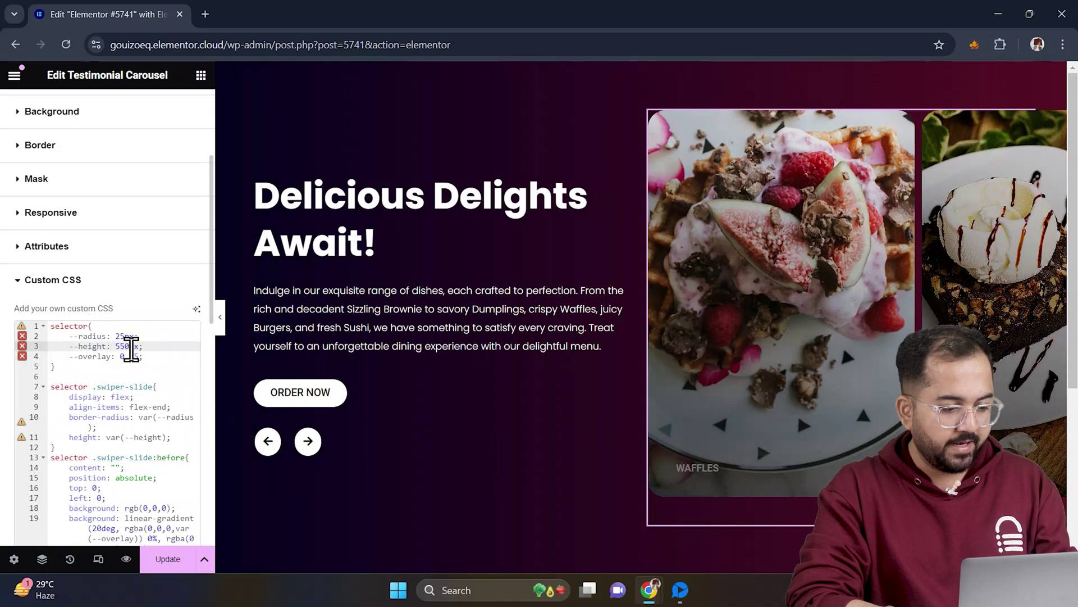
key(BackSpace)
key(BackSpace)
text(46)
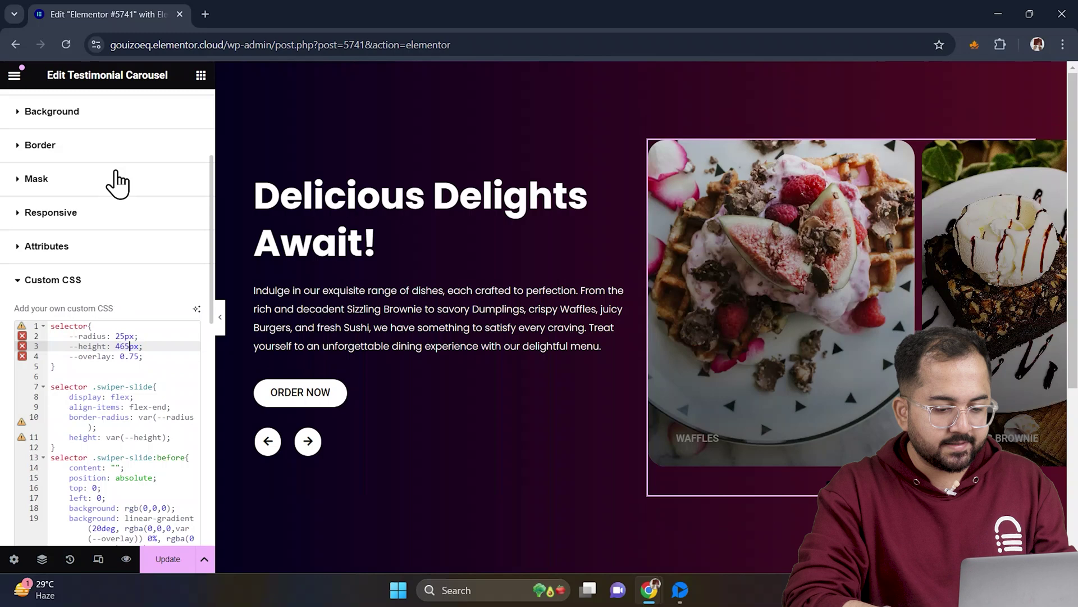
scroll(114, 180, up, 3)
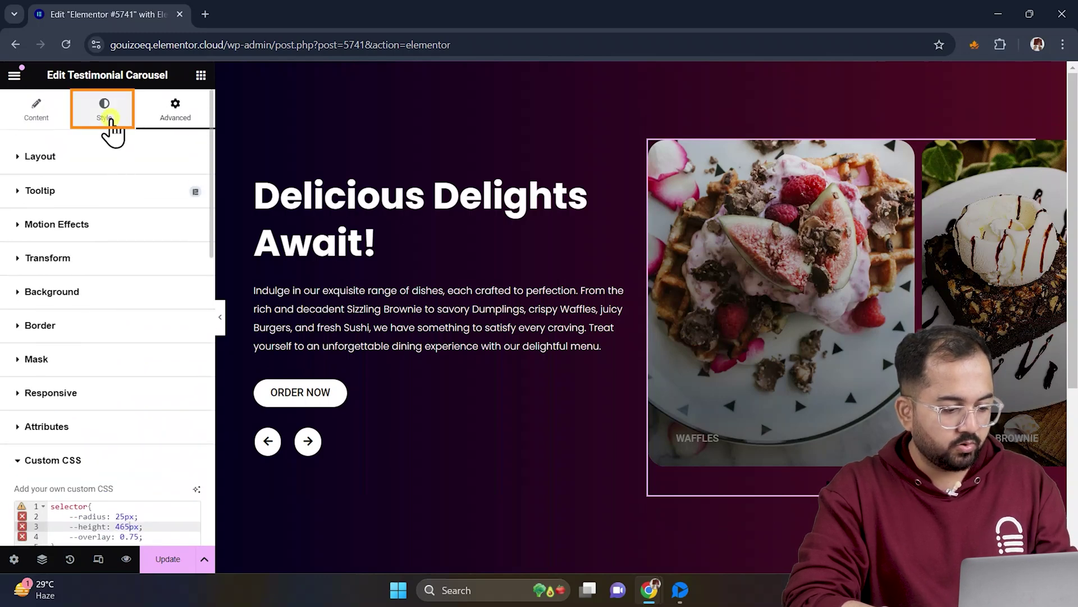
Set the carousel's Name text color to white, then start editing Name typography for larger, bolder labels.
click(111, 119)
scroll(108, 438, down, 3)
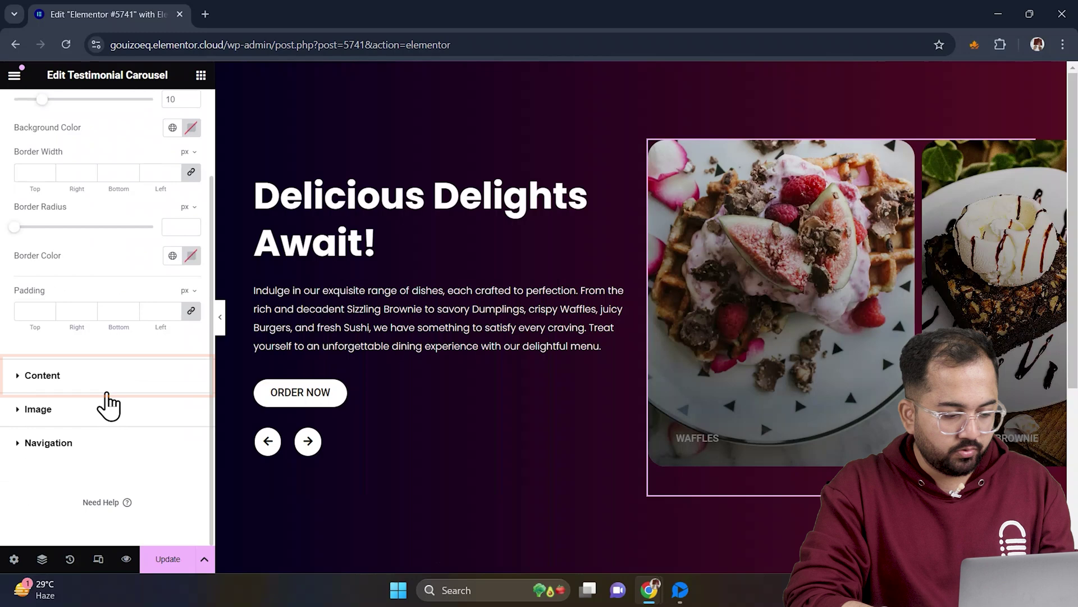
click(117, 381)
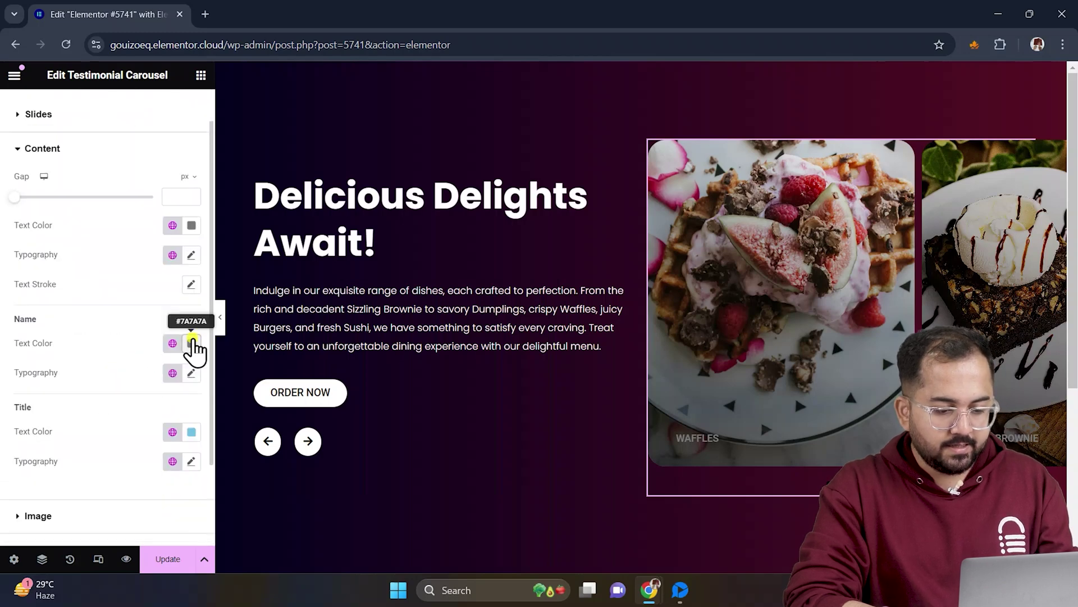
click(192, 343)
click(106, 402)
click(91, 352)
scroll(197, 287, down, 2)
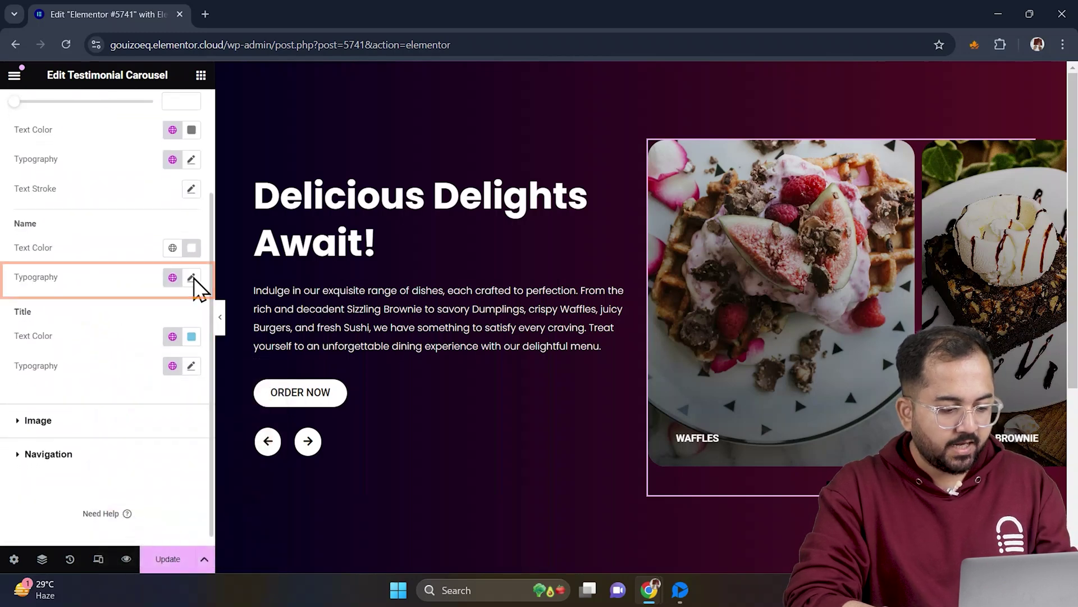
click(192, 277)
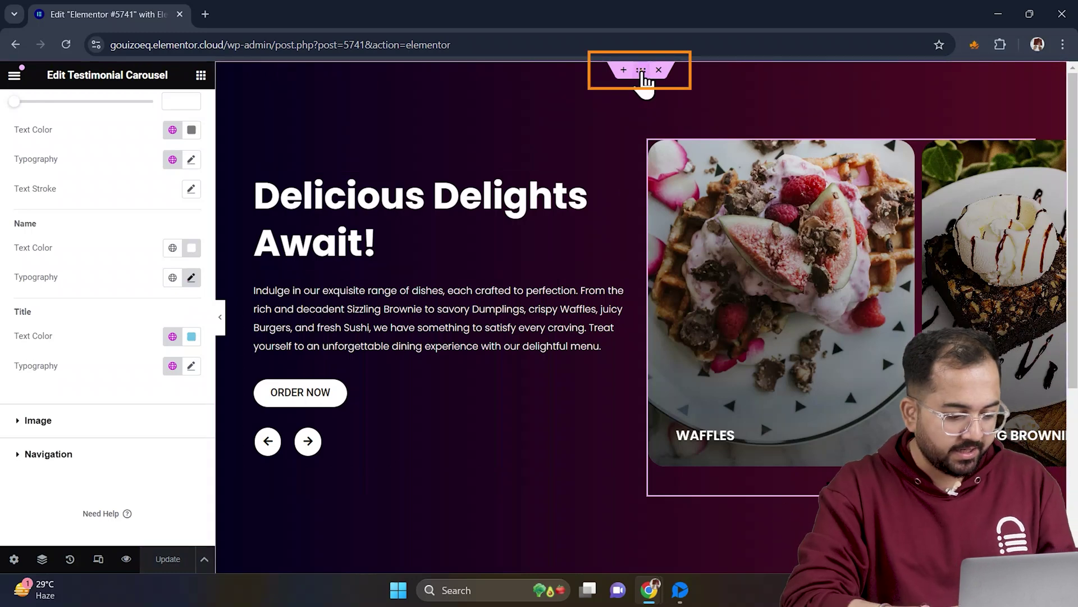
Give the hero container the CSS class card-carousel.
click(641, 70)
click(174, 113)
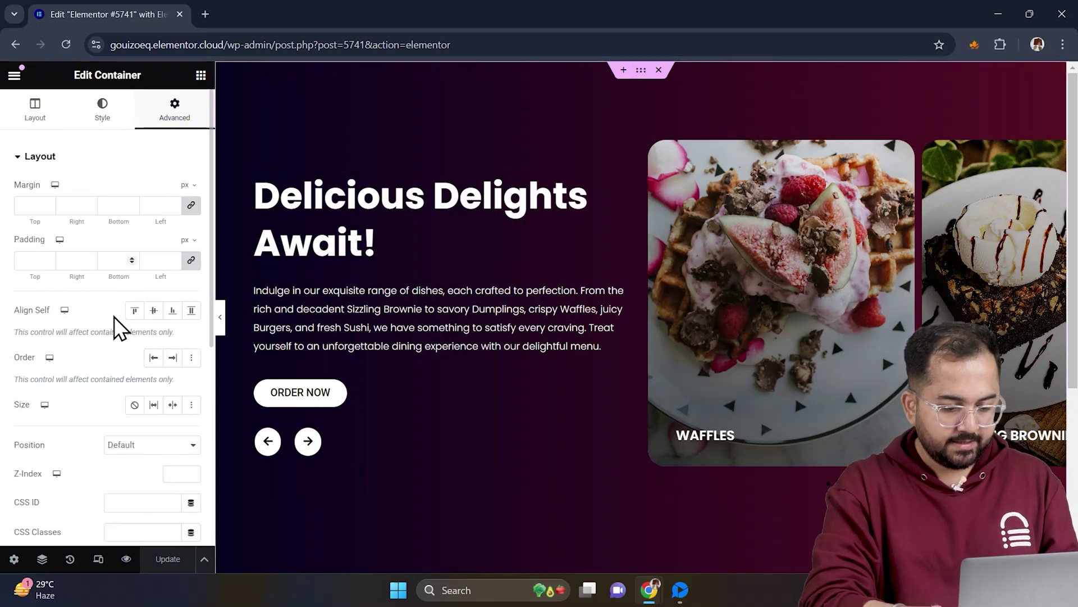
scroll(120, 332, down, 4)
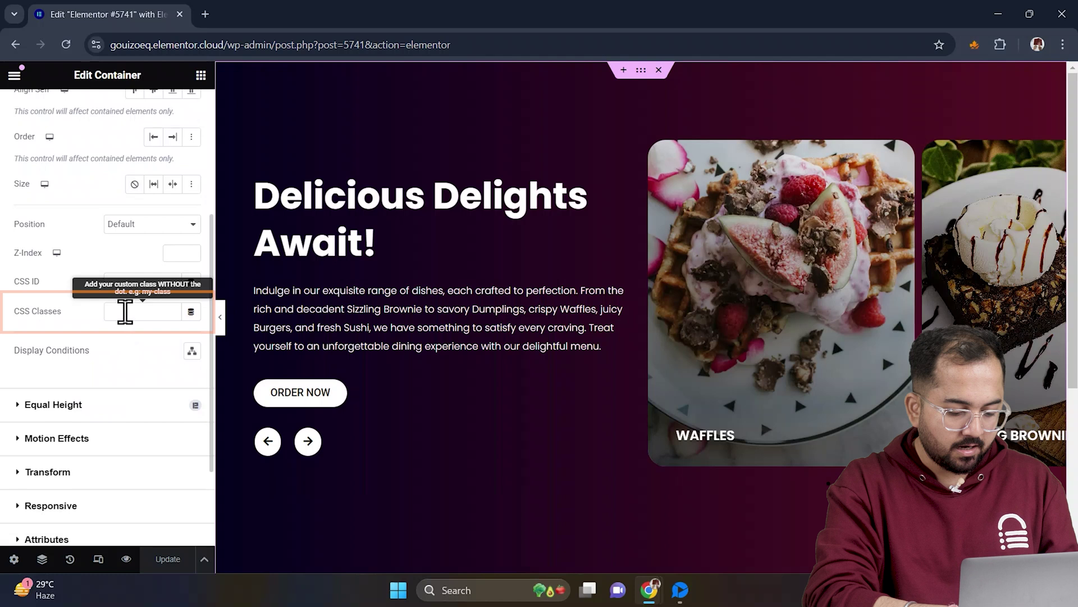
click(125, 311)
text(card-carouse)
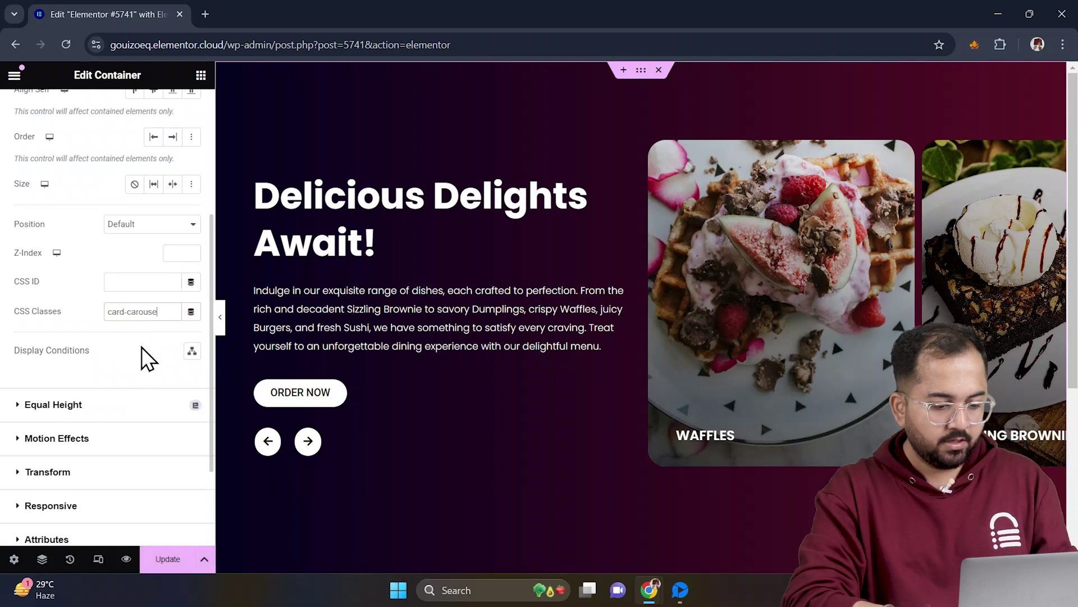
text(l)
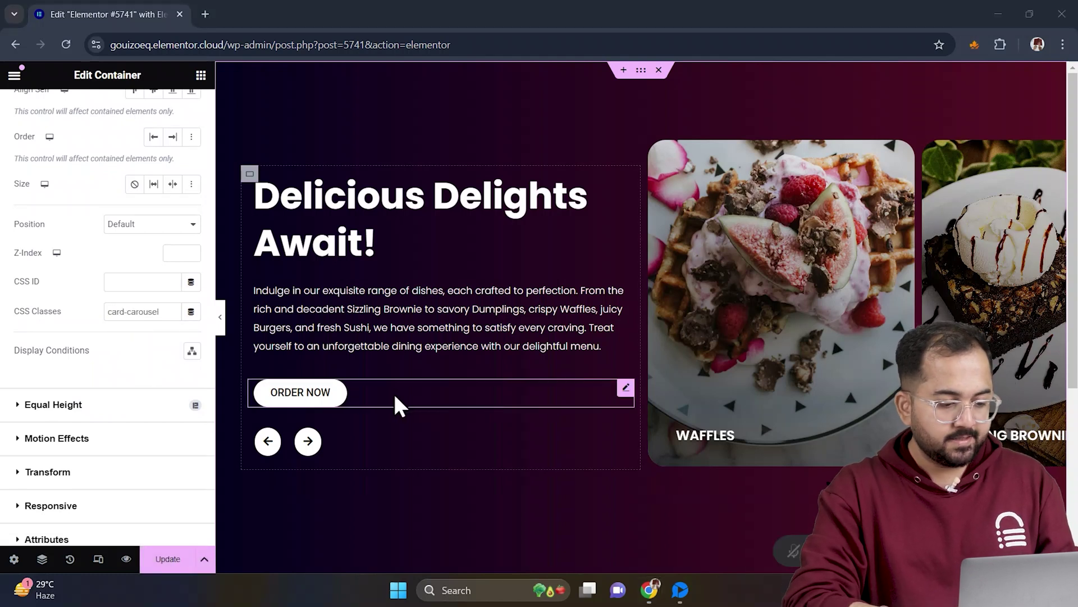
Assign the left and right arrow buttons the CSS classes card-prev and card-next.
click(258, 435)
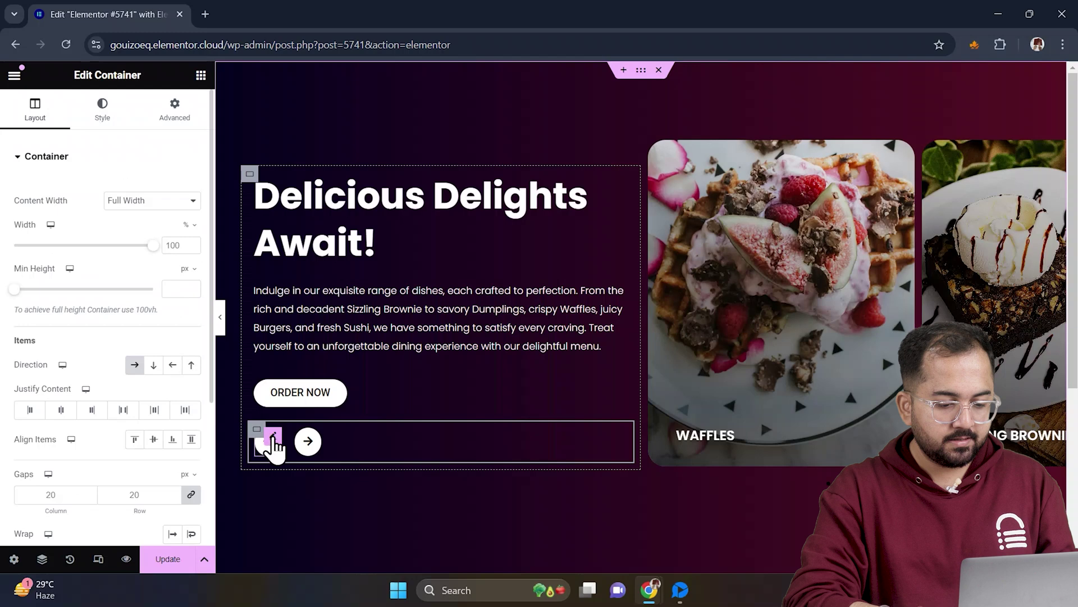
click(273, 444)
click(128, 434)
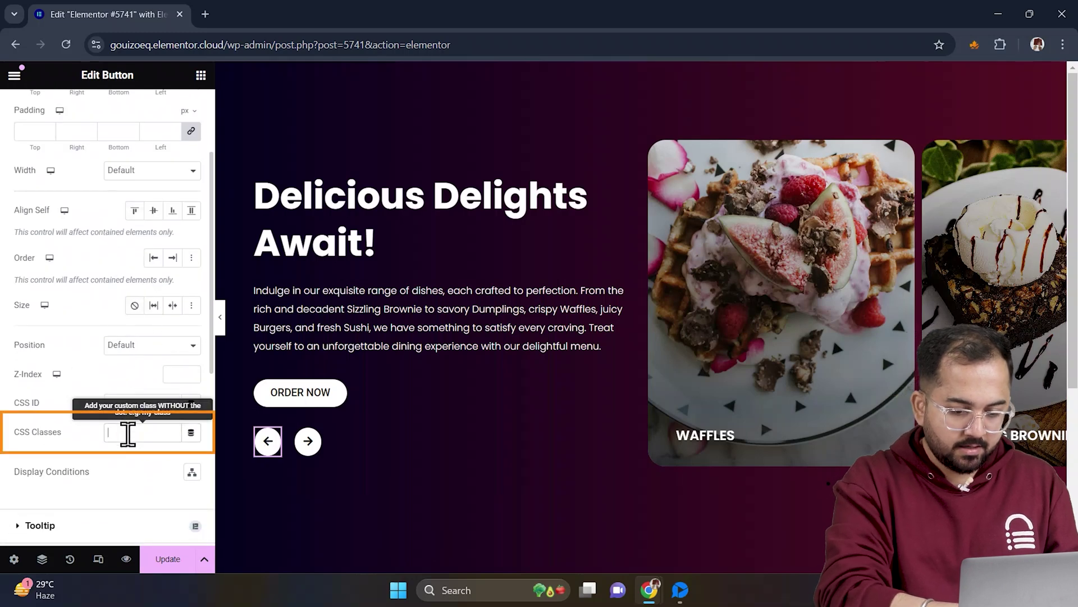
text(card-pr)
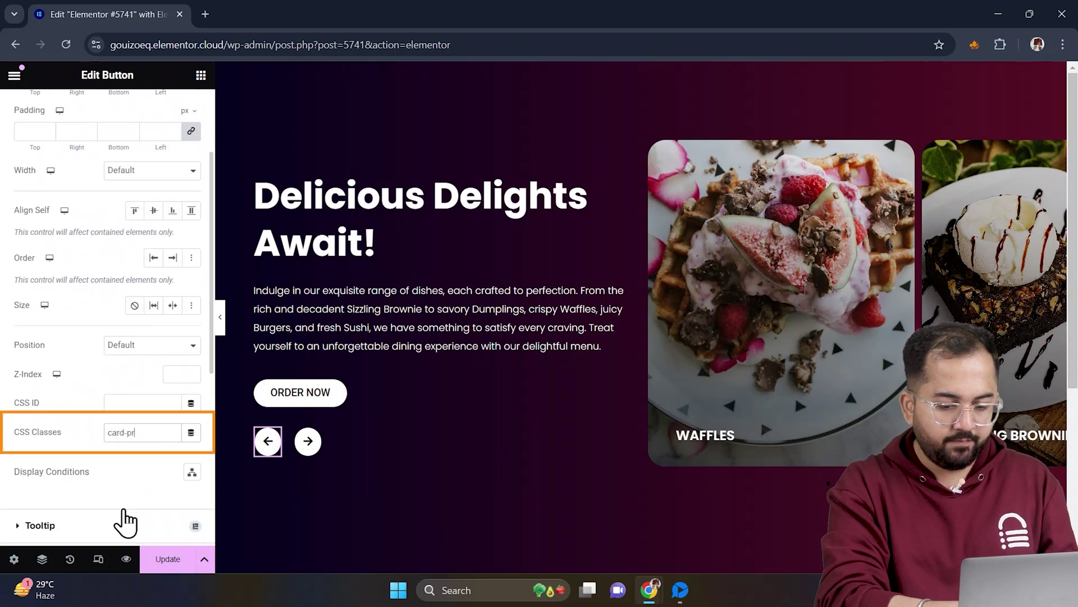
text(ev)
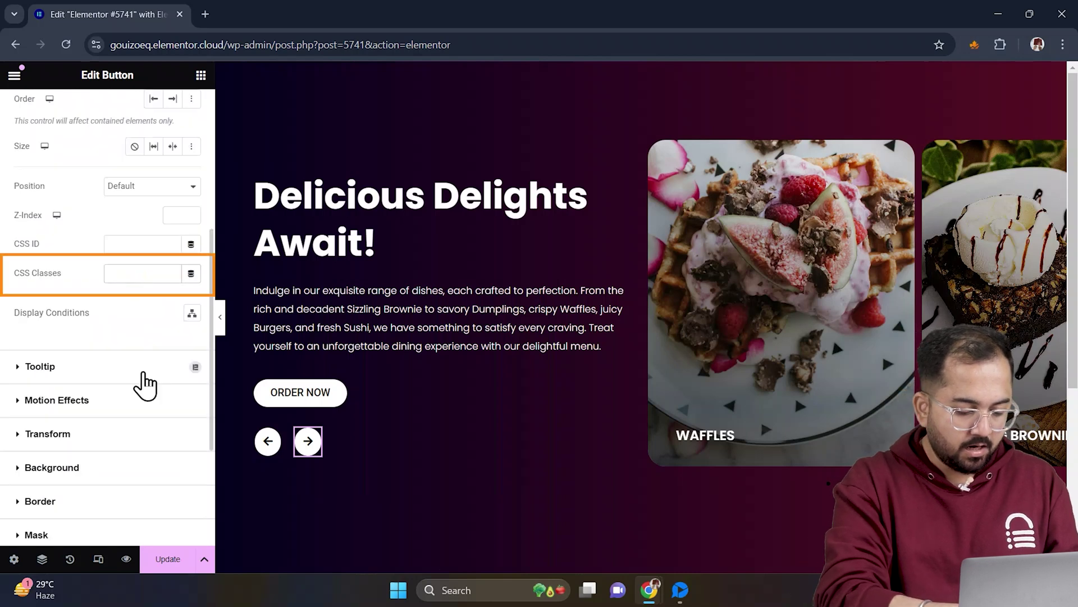
text(card-next)
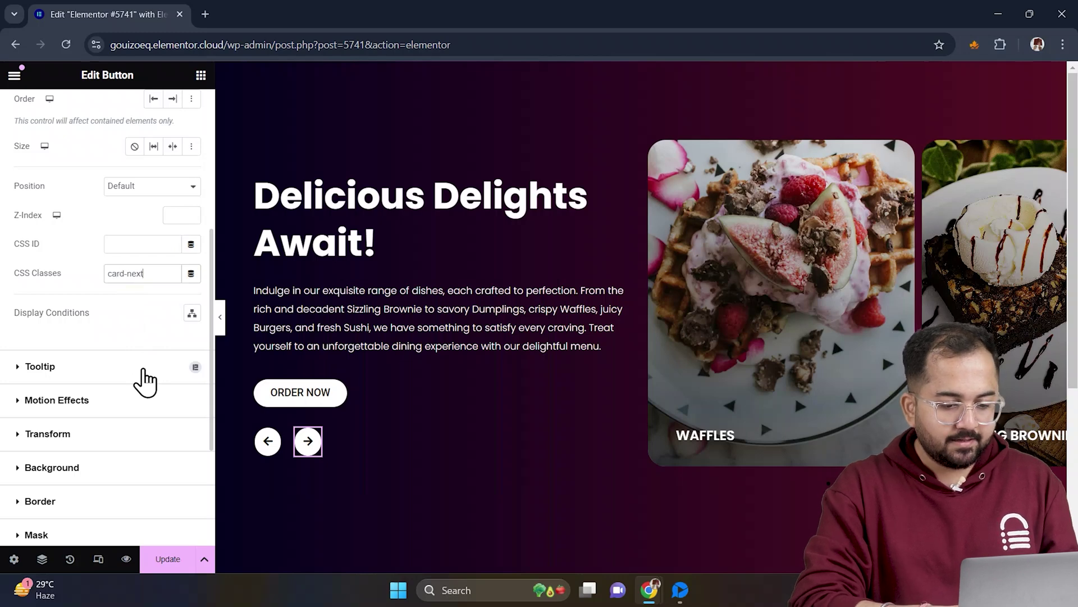
Drop an HTML widget below the carousel, paste the jQuery arrow script, and save the page.
click(202, 78)
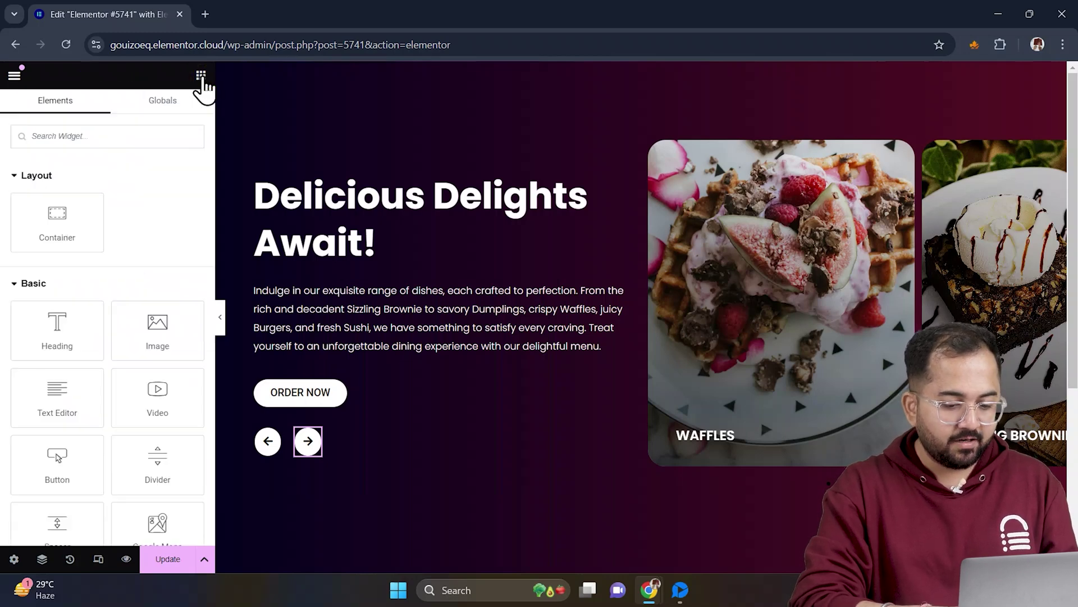
text(html)
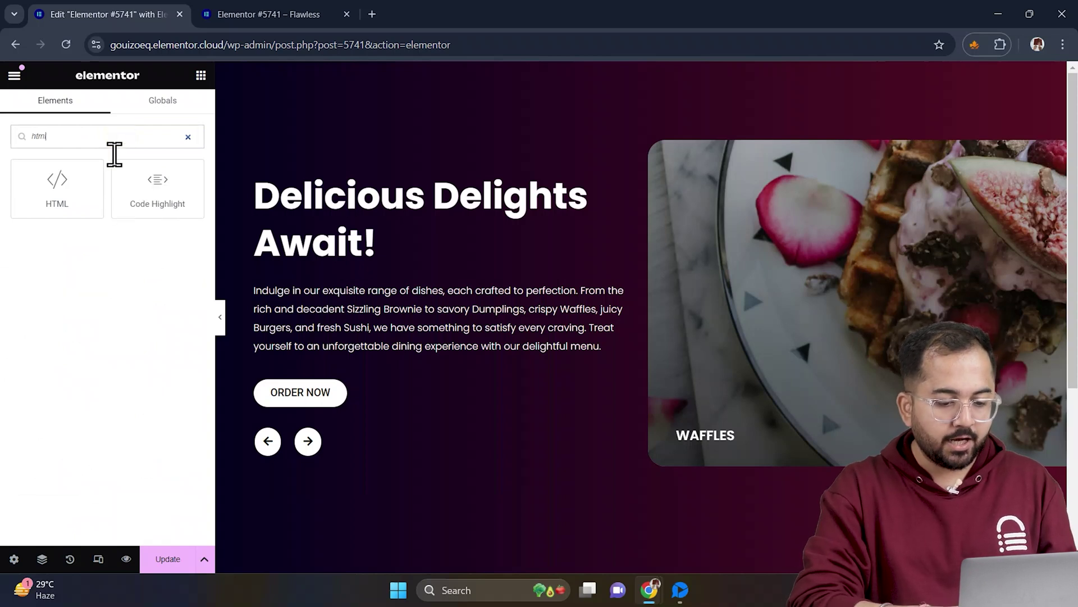
drag(62, 185, 747, 449)
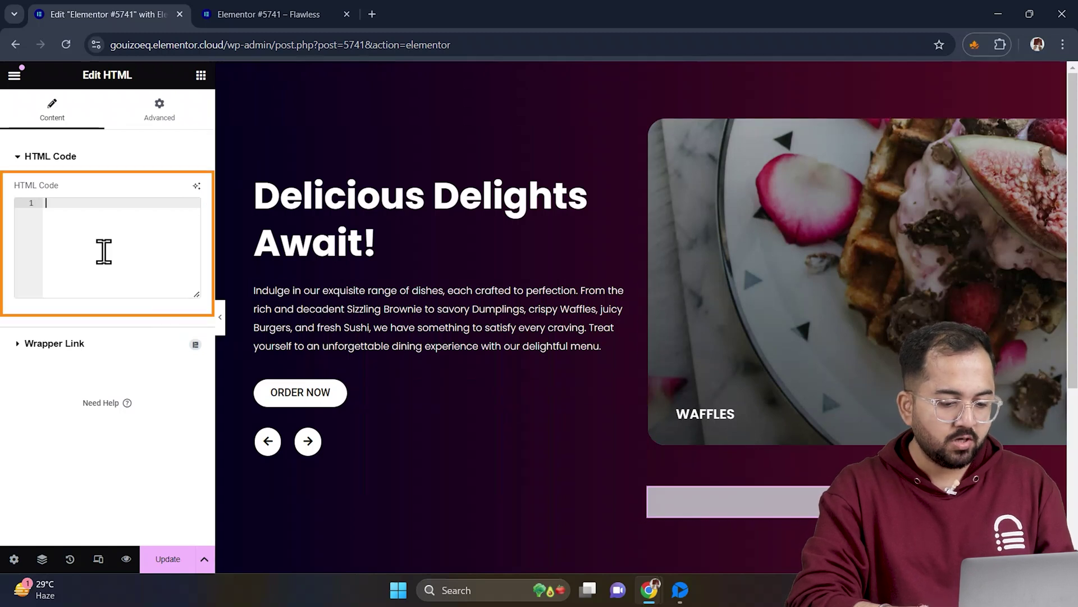
key(ctrl+v)
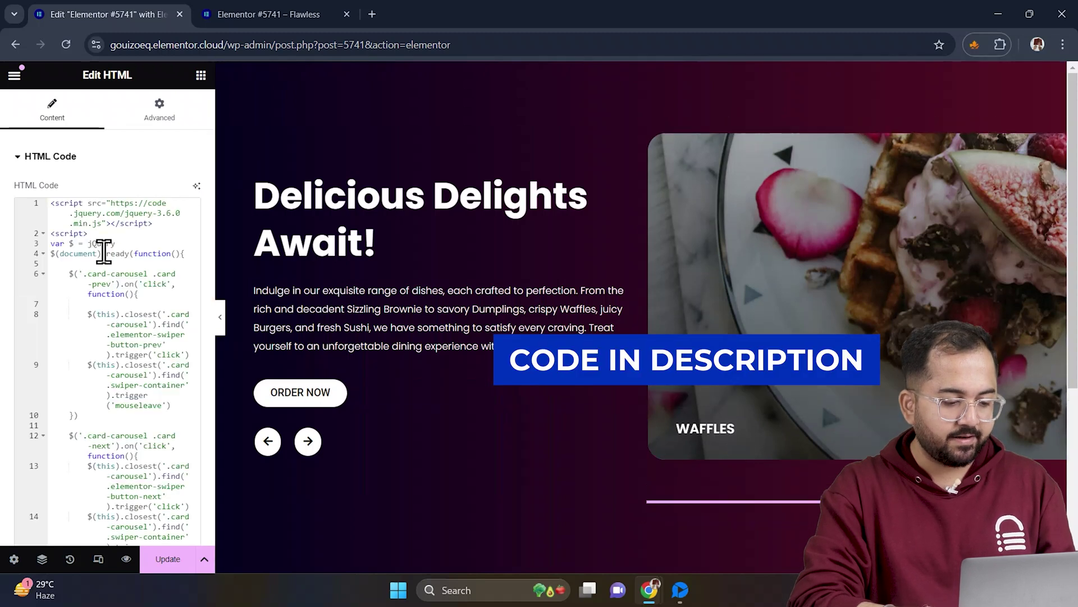
click(173, 560)
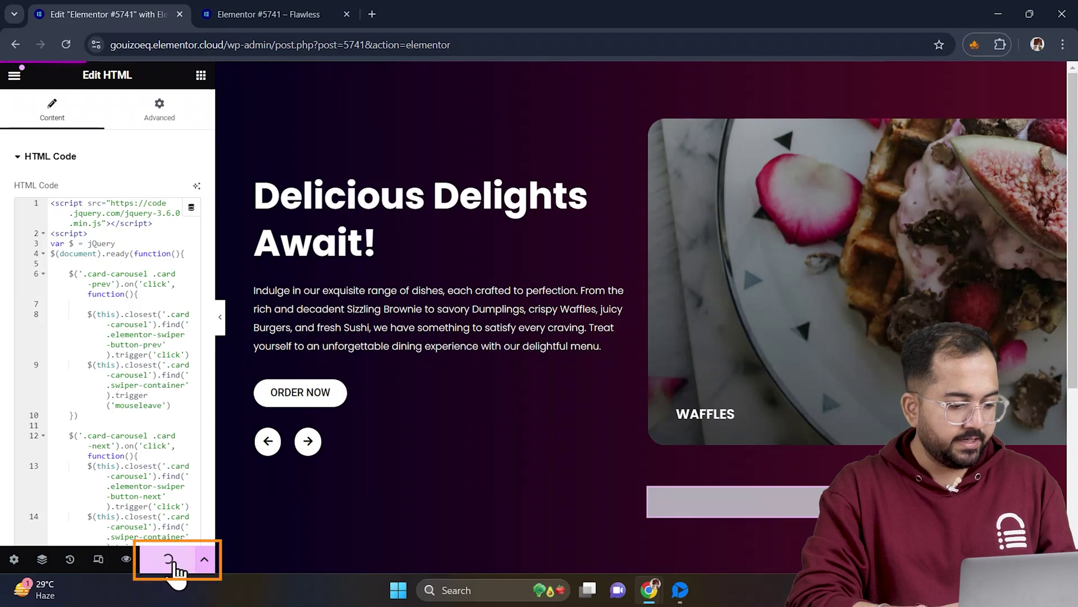
Preview the page and step the food carousel forward and back with the custom arrows.
click(126, 559)
click(200, 464)
click(200, 464)
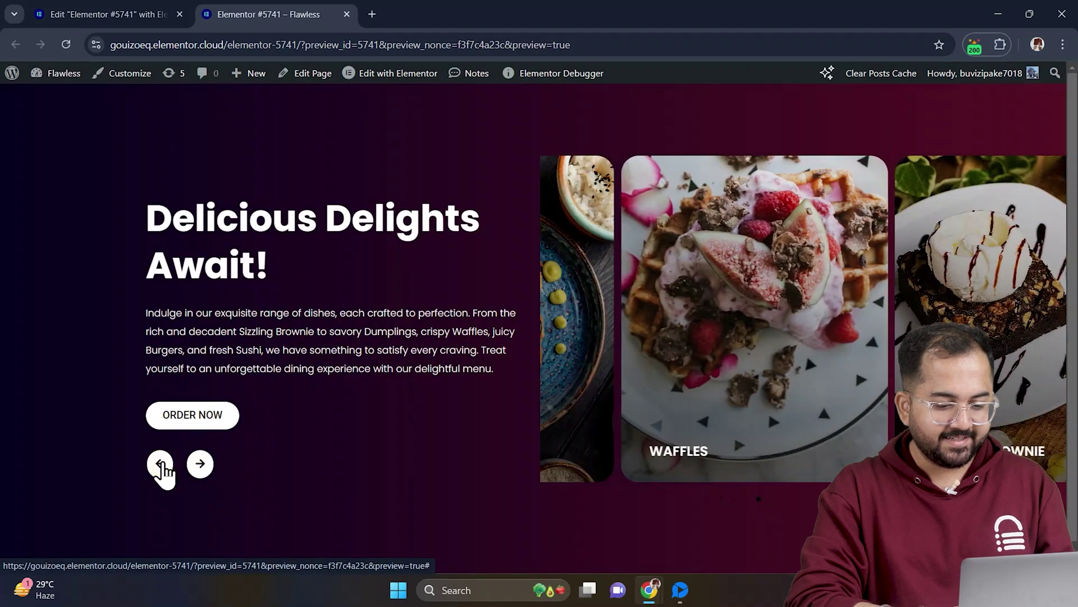
click(160, 464)
click(160, 464)
click(160, 464)
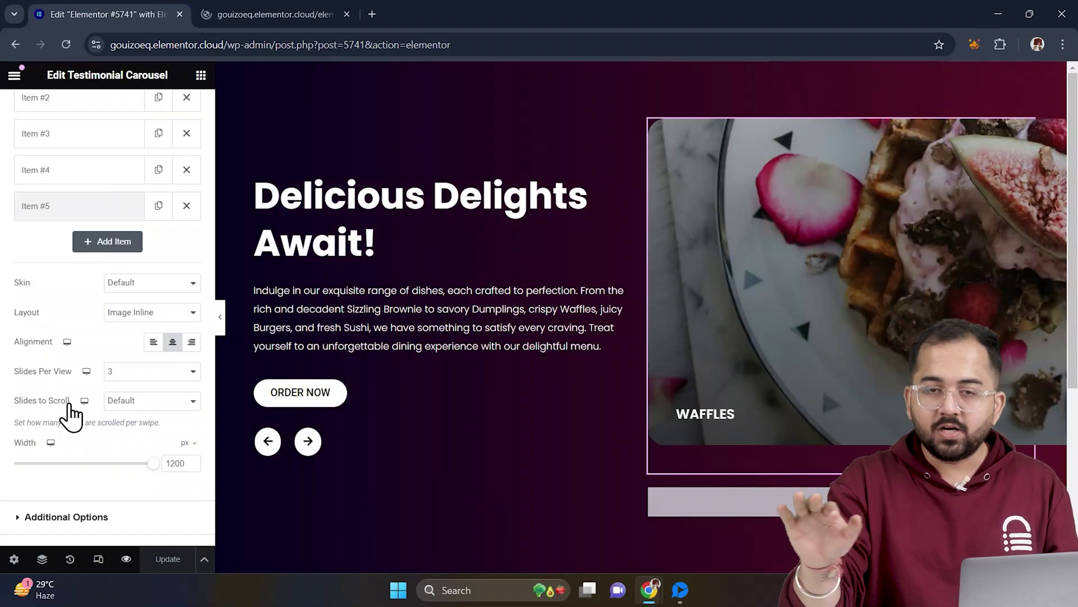
Switch to tablet portrait view and shrink the 'Delicious Delights Await!' heading text.
click(99, 559)
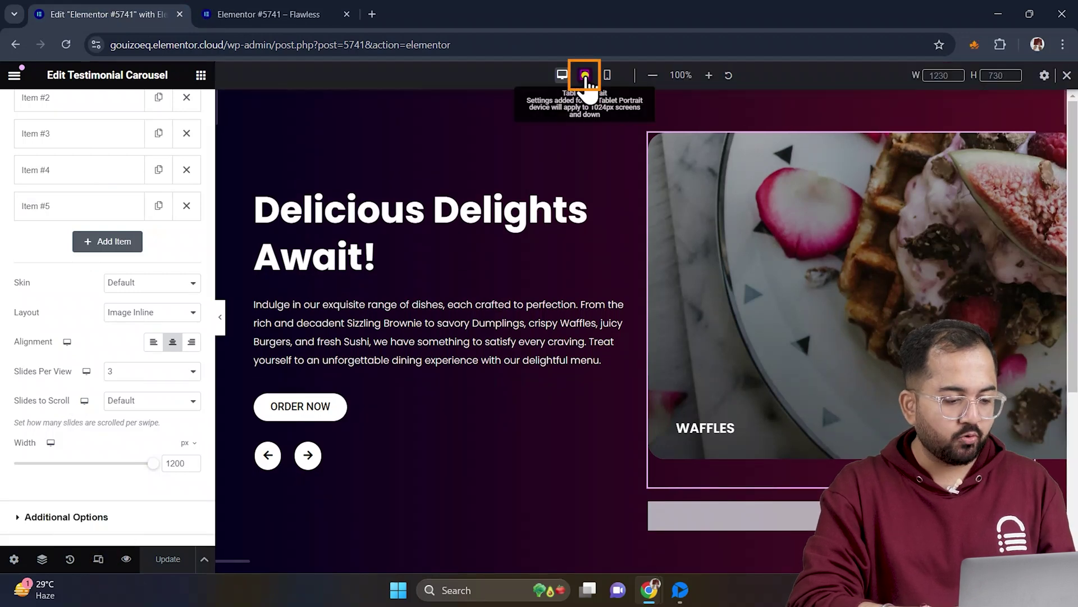
click(585, 75)
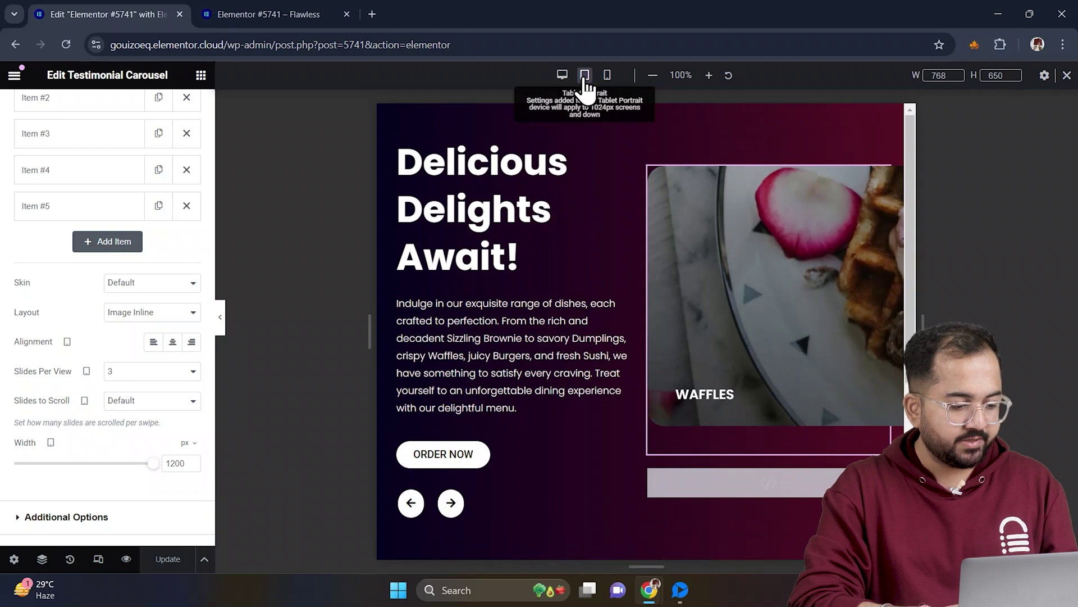
scroll(85, 267, up, 3)
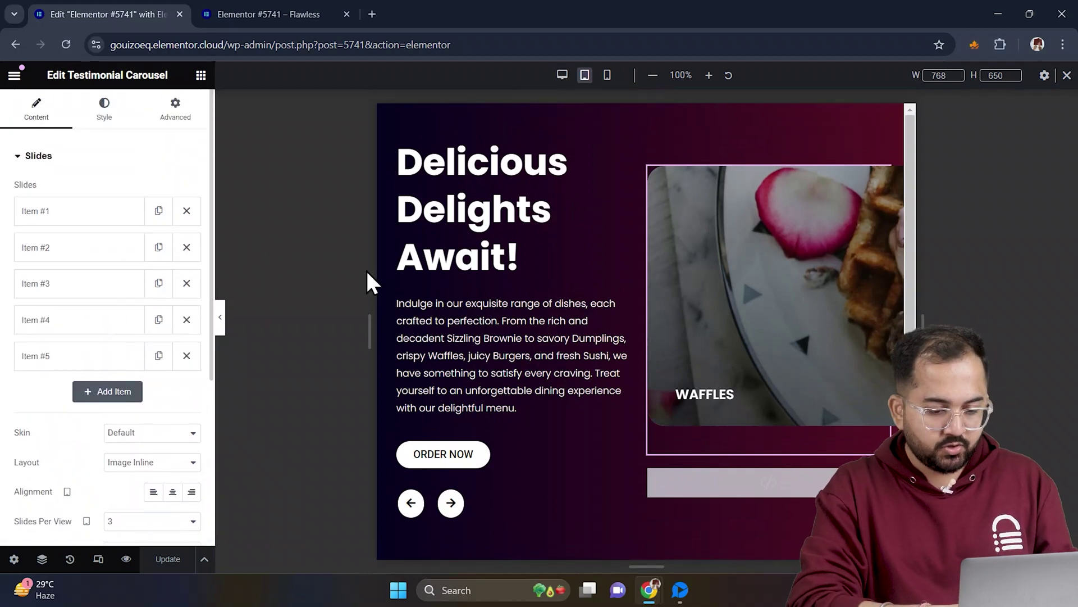
click(492, 252)
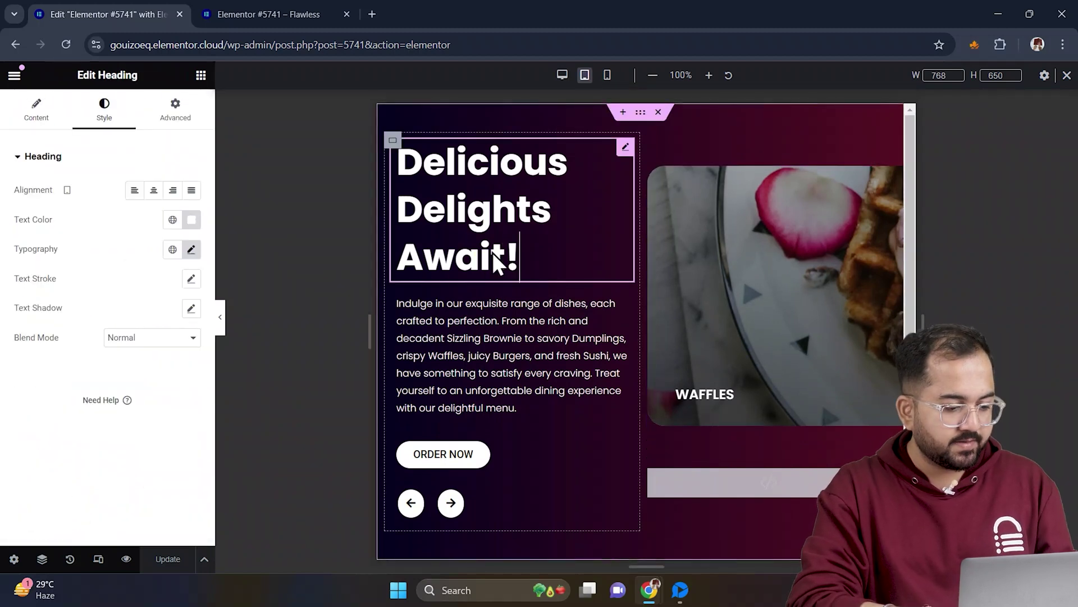
click(191, 250)
drag(52, 358, 34, 359)
Set the description paragraph size to 12 on tablet, then select the ORDER NOW button.
click(453, 299)
click(104, 110)
click(191, 250)
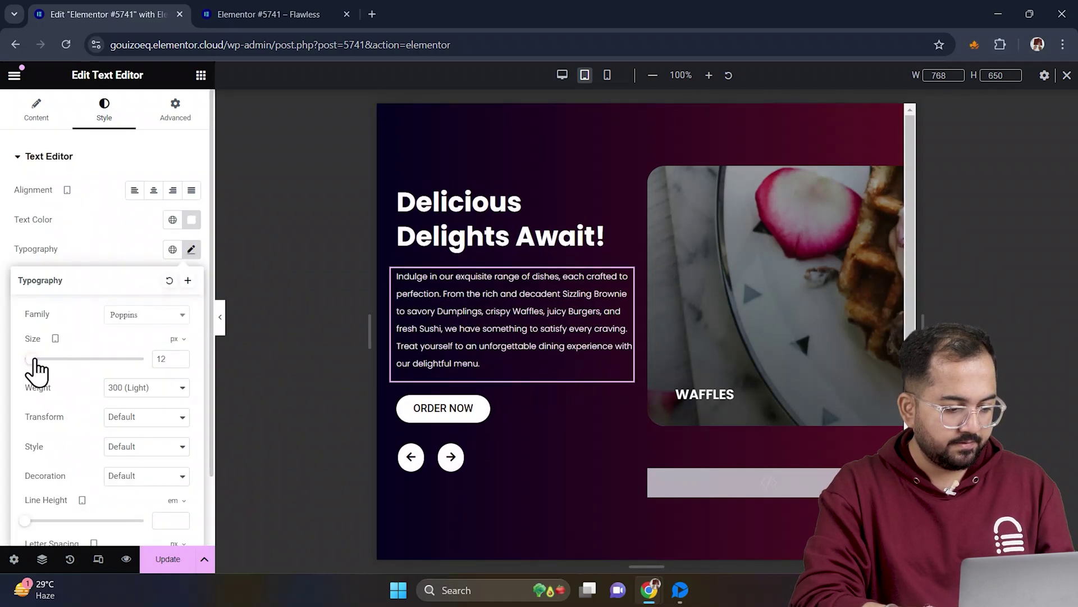
click(449, 407)
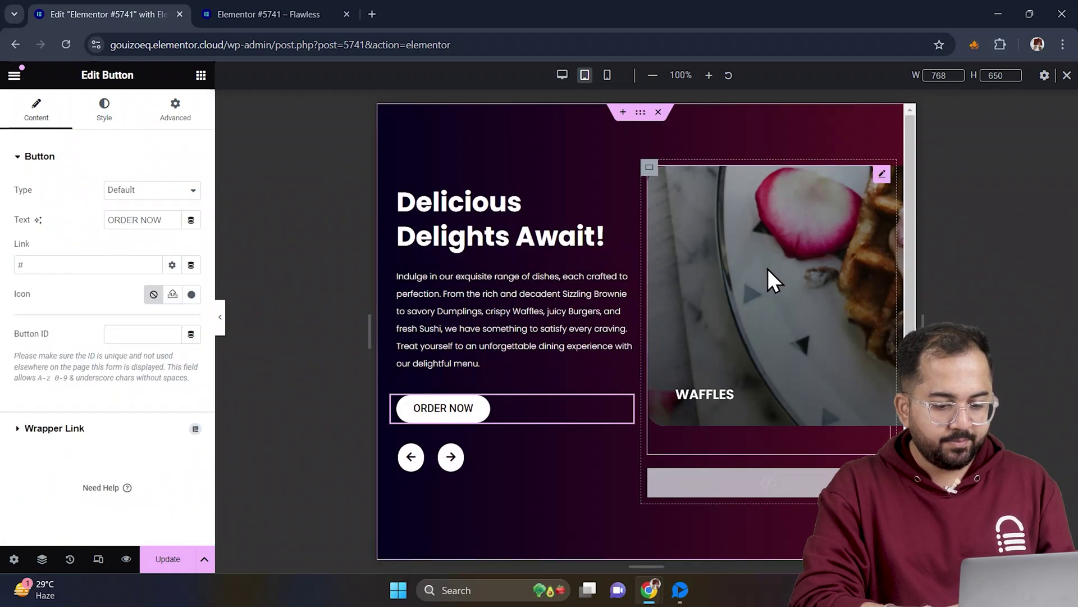
Set the food carousel to 2 slides per view on tablet and its width to 620.
click(767, 269)
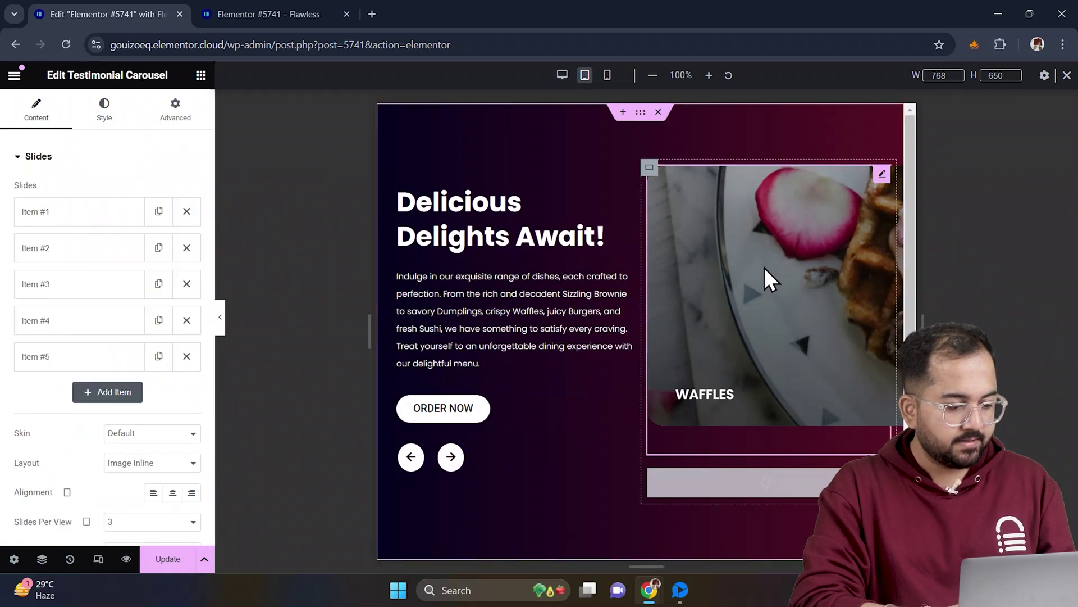
scroll(139, 449, down, 1)
click(142, 456)
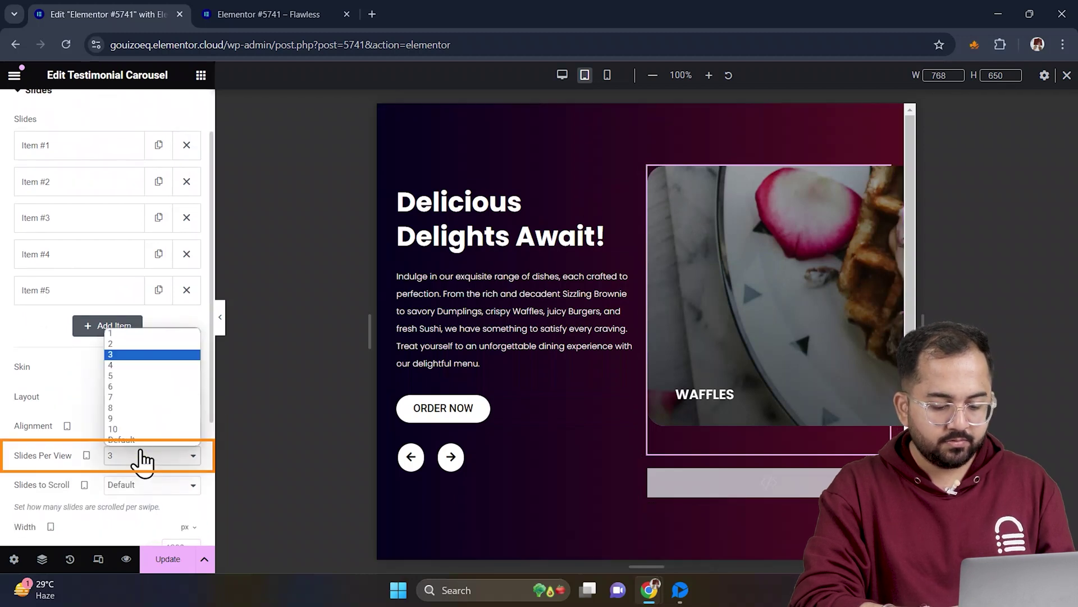
click(133, 347)
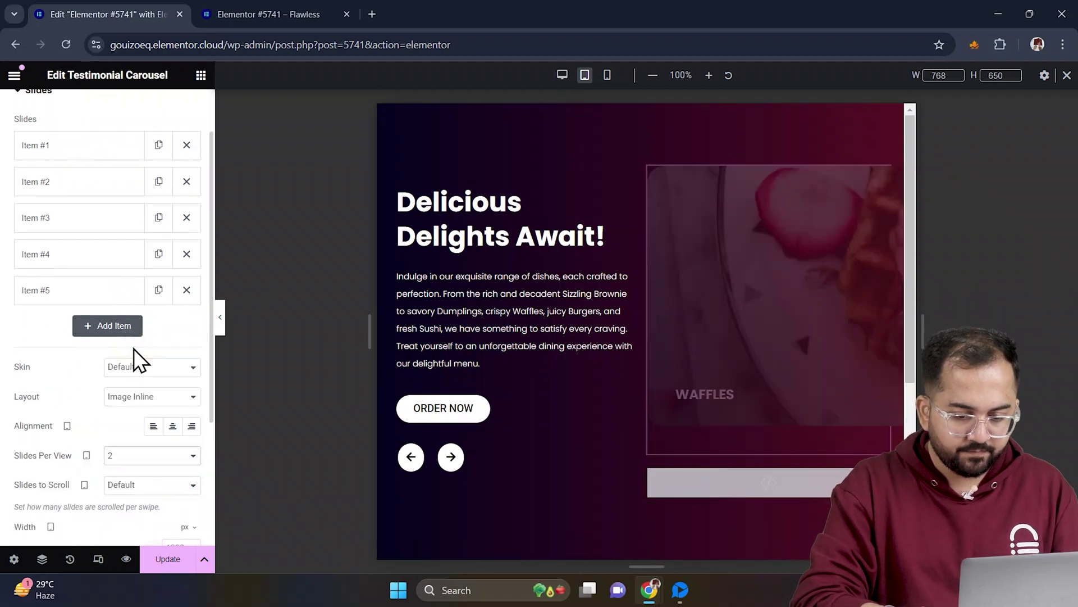
scroll(158, 444, down, 2)
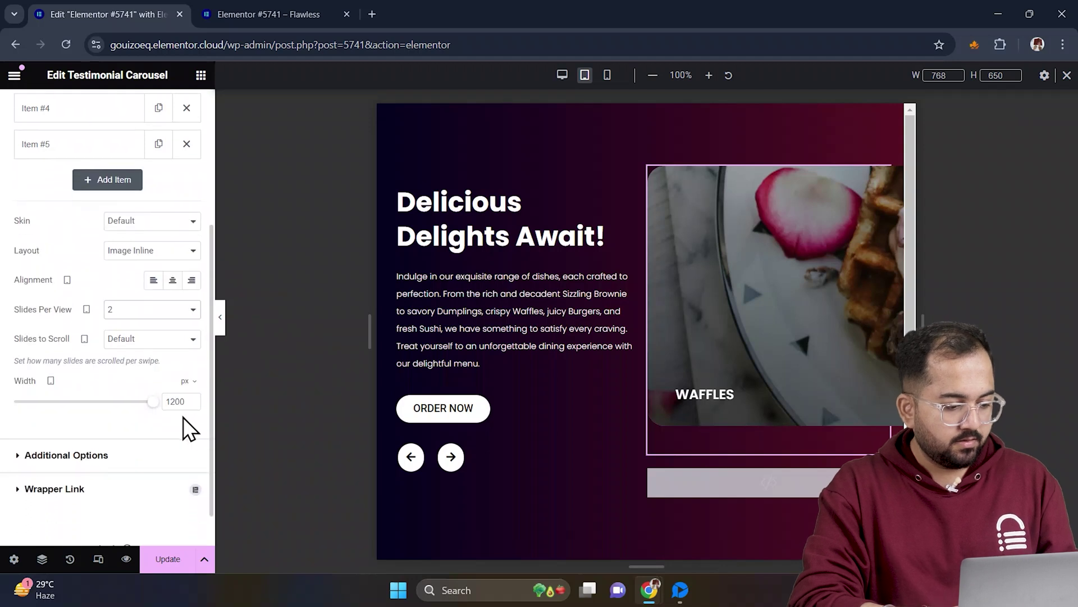
click(183, 401)
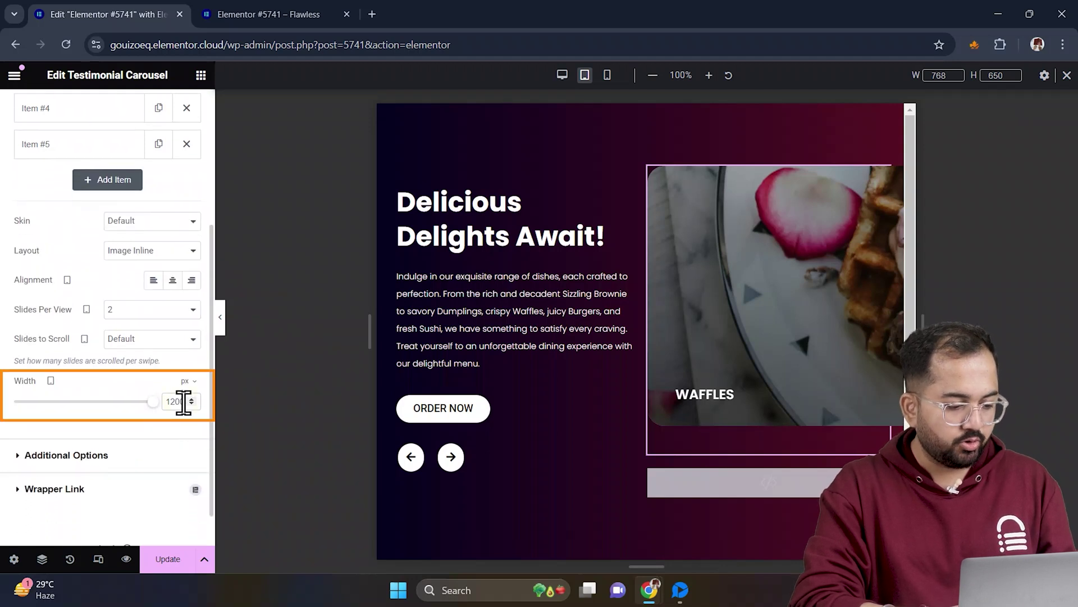
key(BackSpace)
key(BackSpace)
key(BackSpace)
key(BackSpace)
text(620)
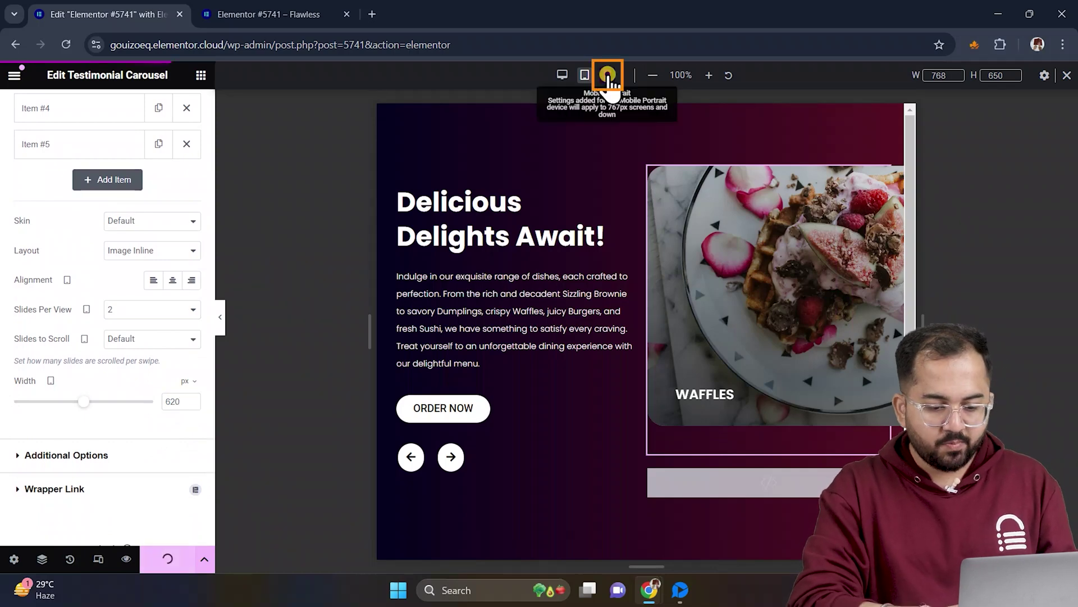
In mobile view, copy the arrow-button container and paste it below the carousel.
click(608, 74)
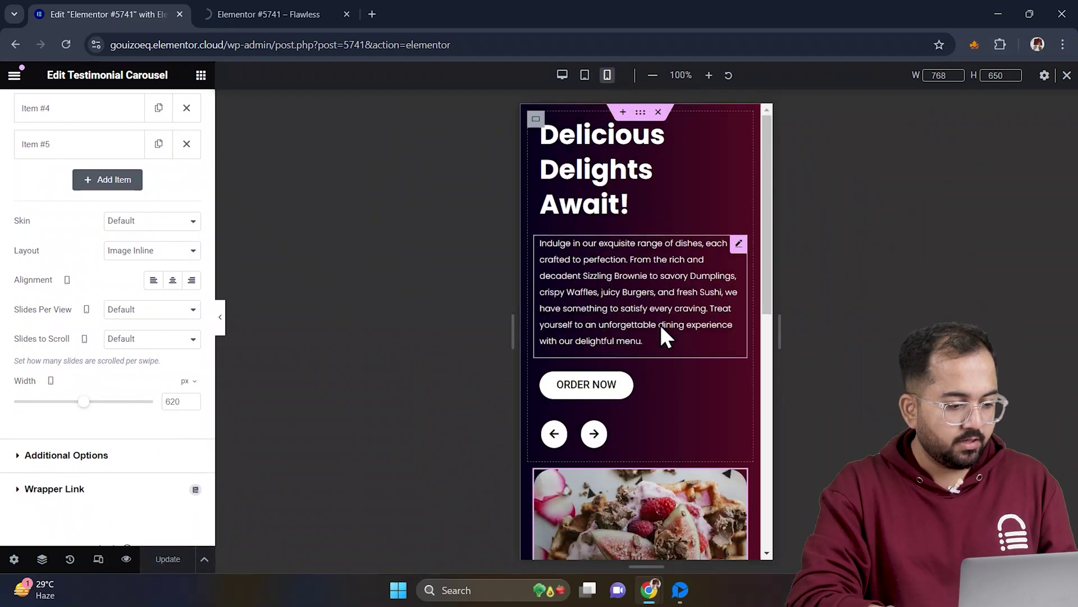
scroll(661, 325, down, 2)
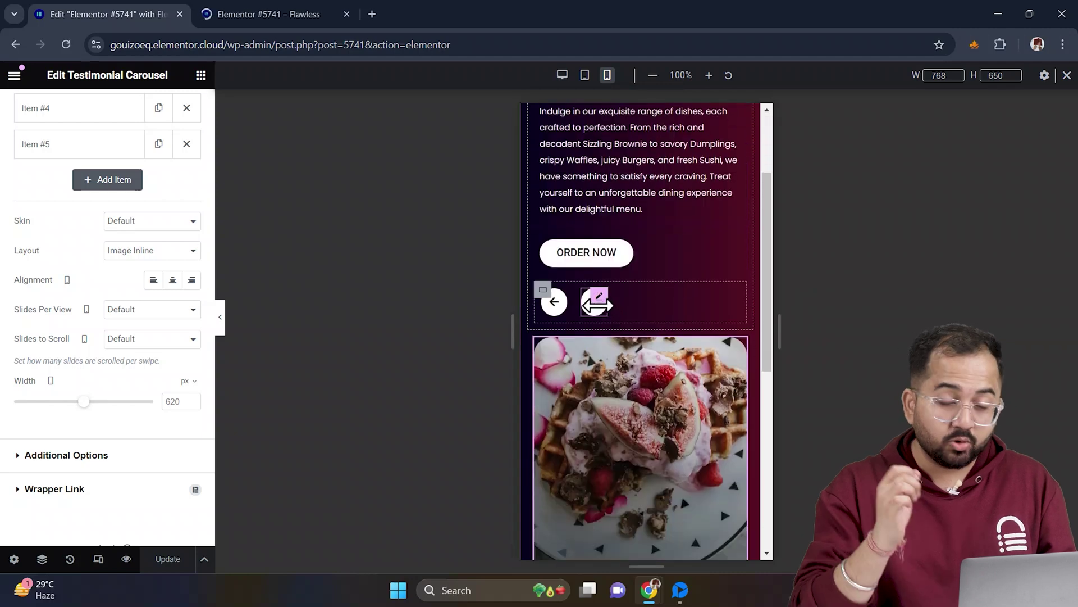
click(544, 291)
right_click(544, 292)
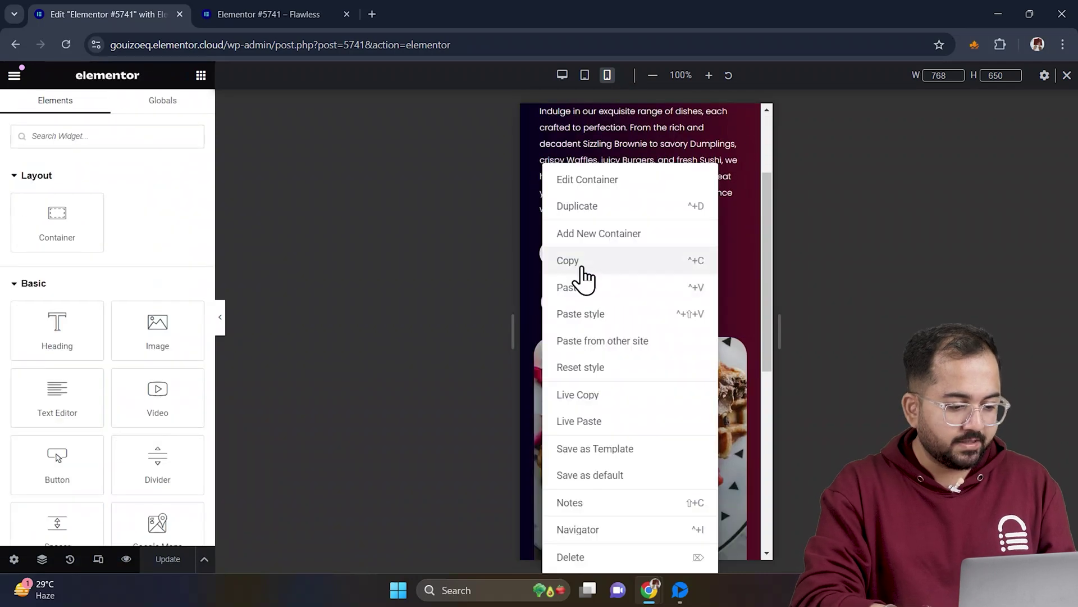
click(580, 267)
scroll(607, 373, down, 4)
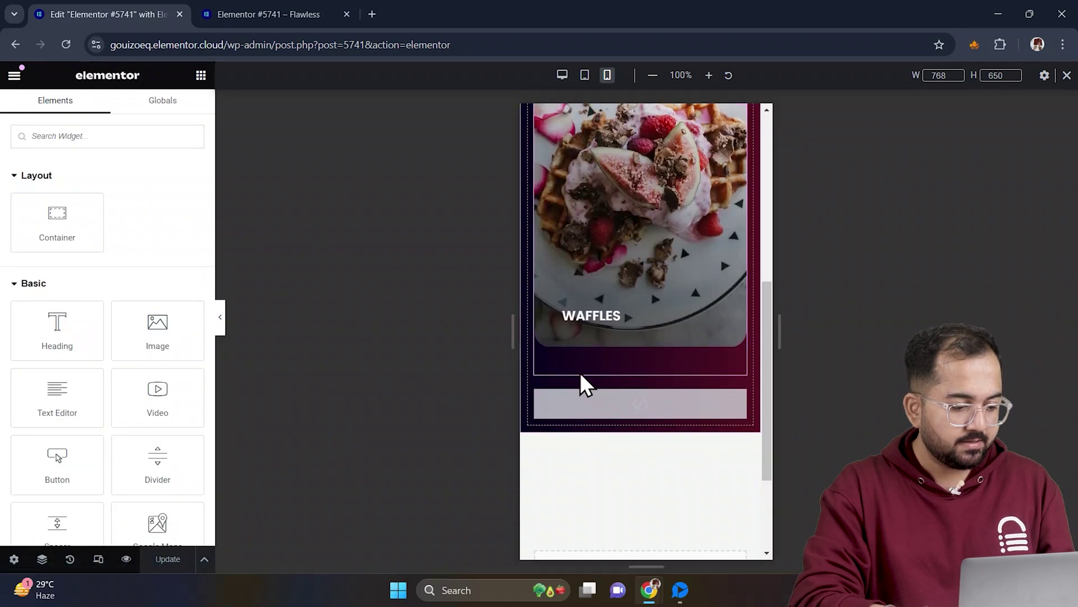
right_click(553, 388)
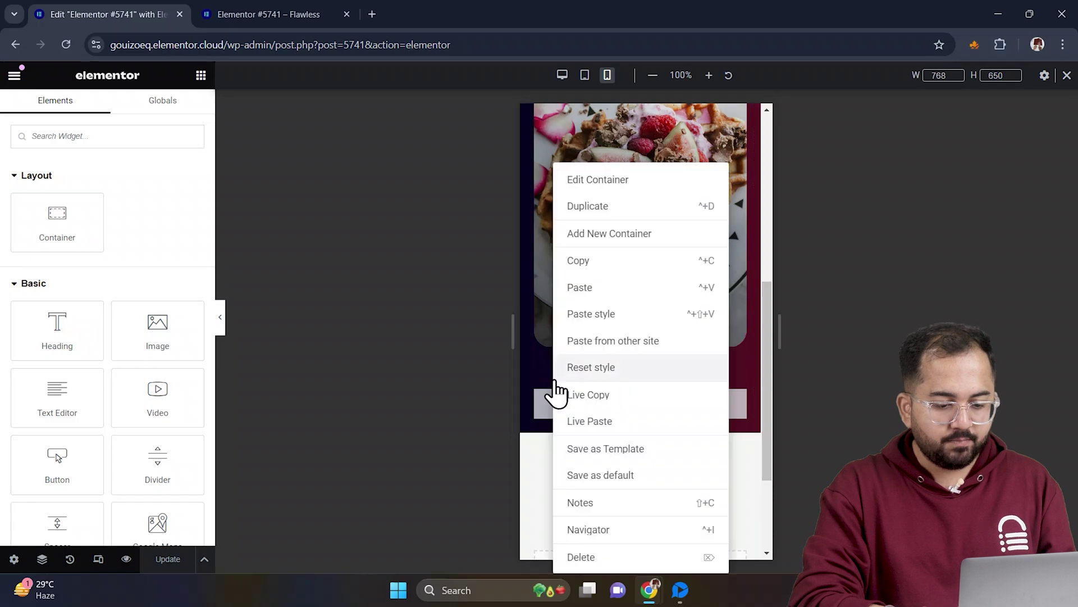
click(621, 291)
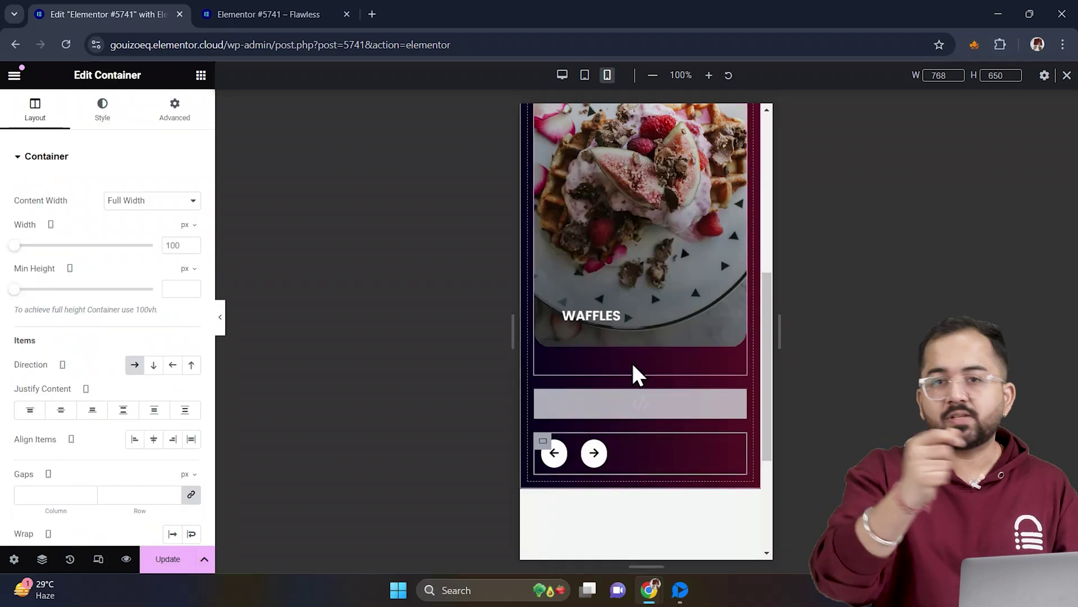
Hide the original arrow row above the carousel on mobile portrait.
scroll(635, 256, up, 3)
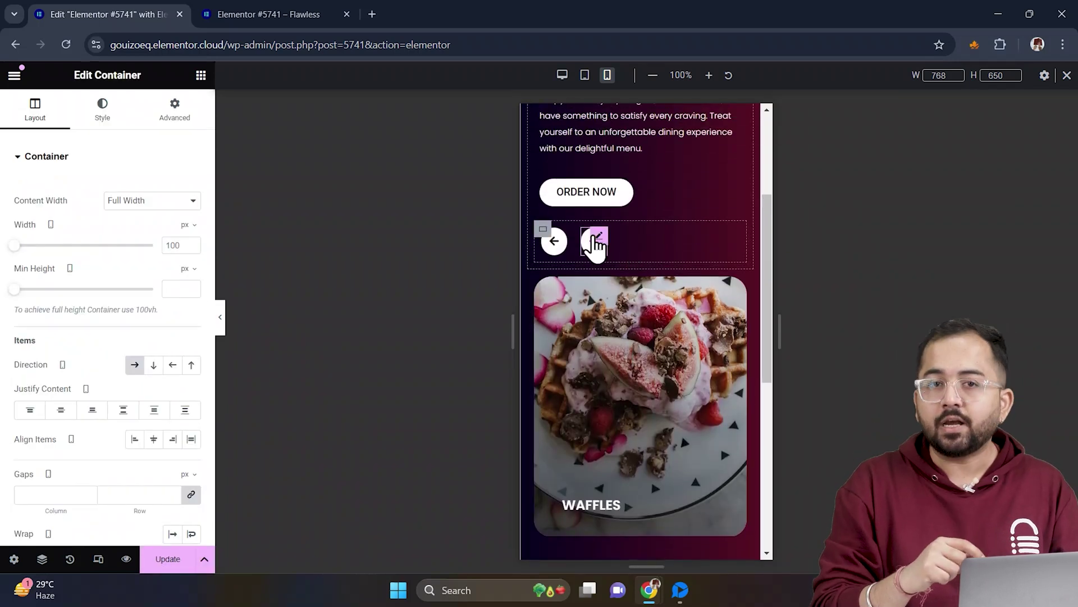
click(542, 229)
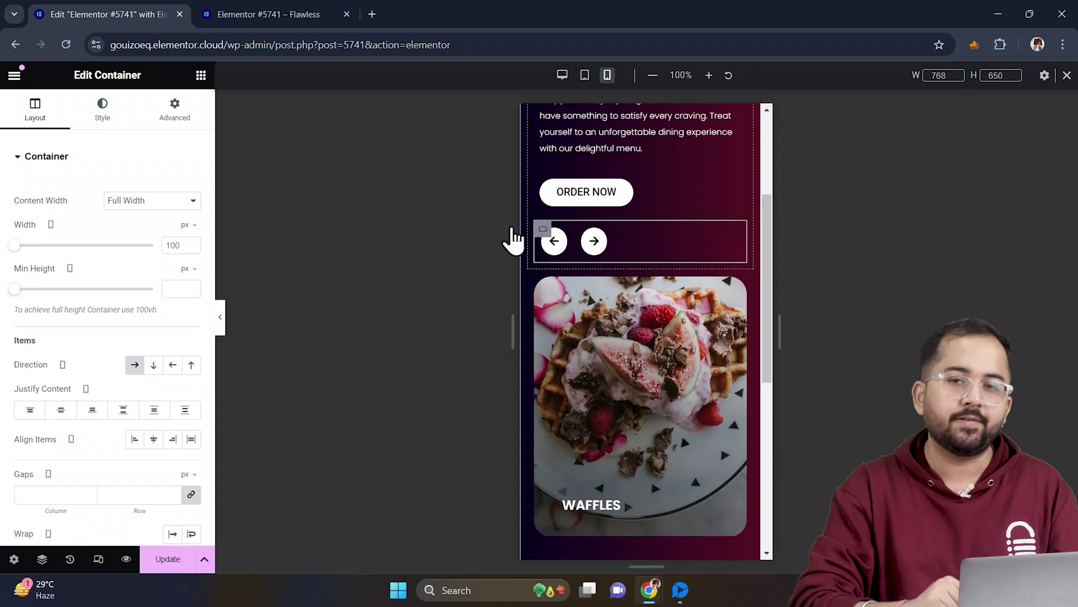
click(175, 110)
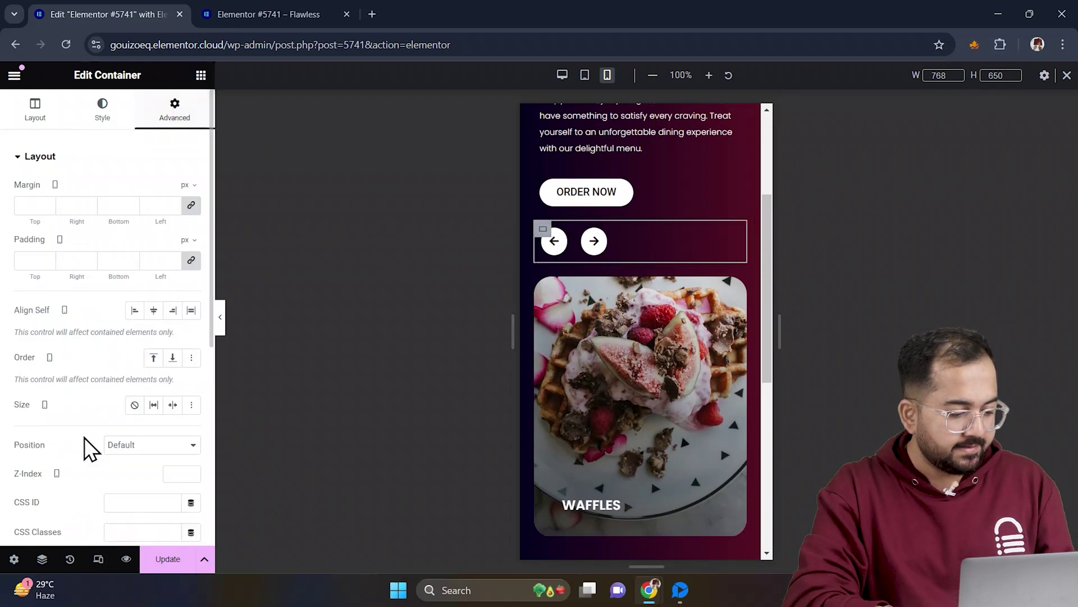
scroll(85, 447, down, 3)
scroll(85, 446, down, 3)
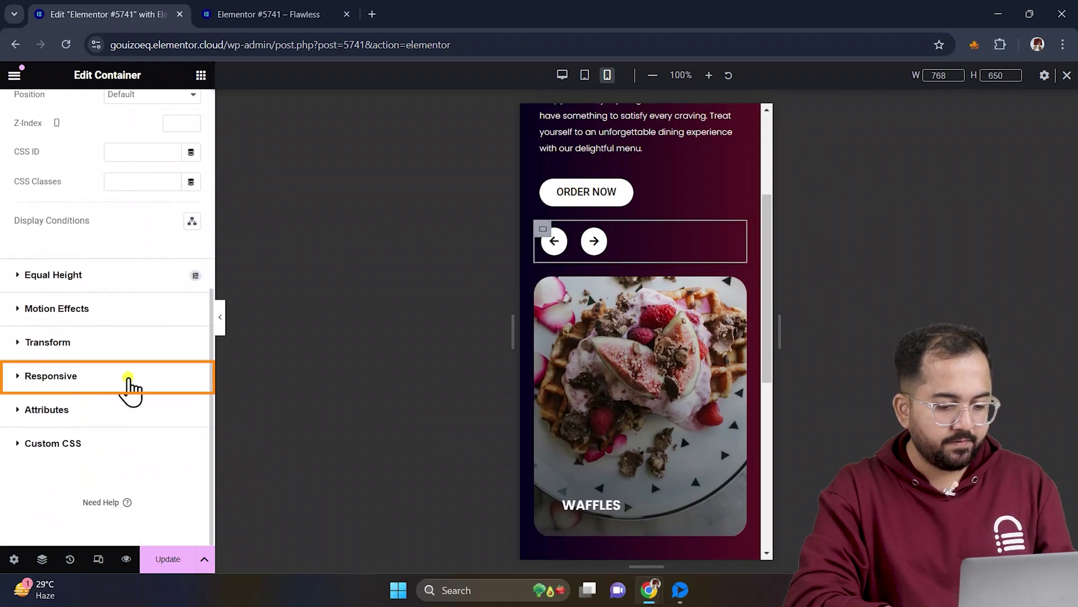
click(129, 378)
scroll(135, 391, down, 1)
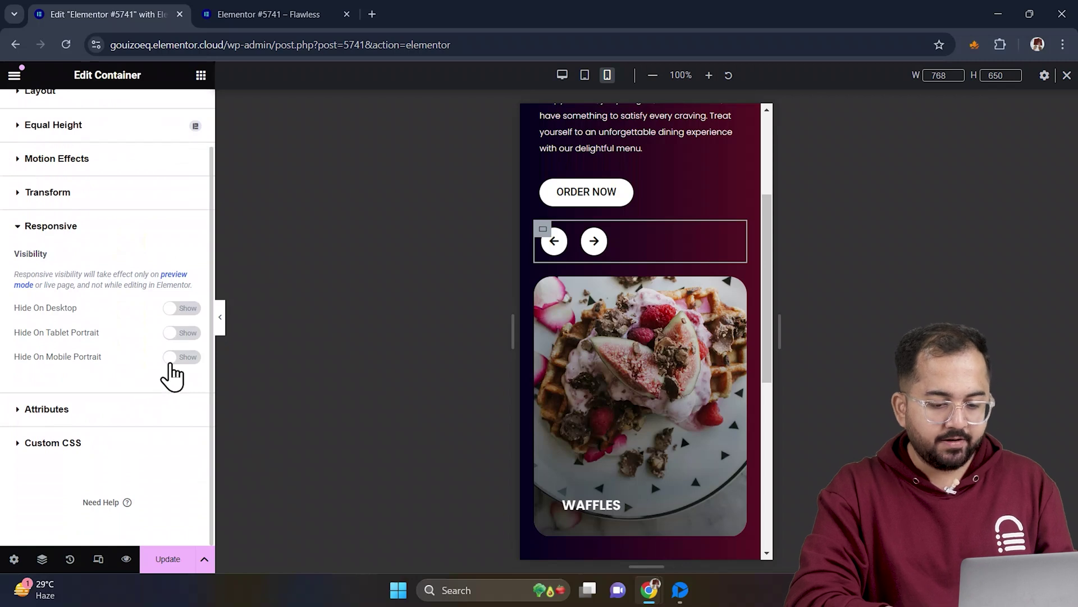
click(171, 364)
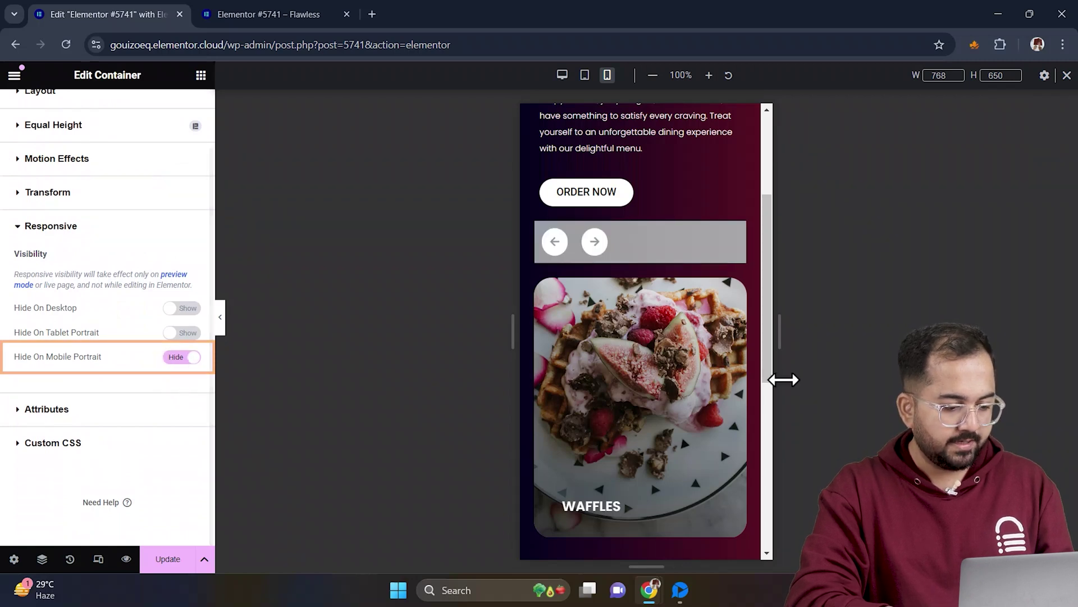
Hide the copied arrow row below the carousel on desktop.
scroll(685, 392, down, 5)
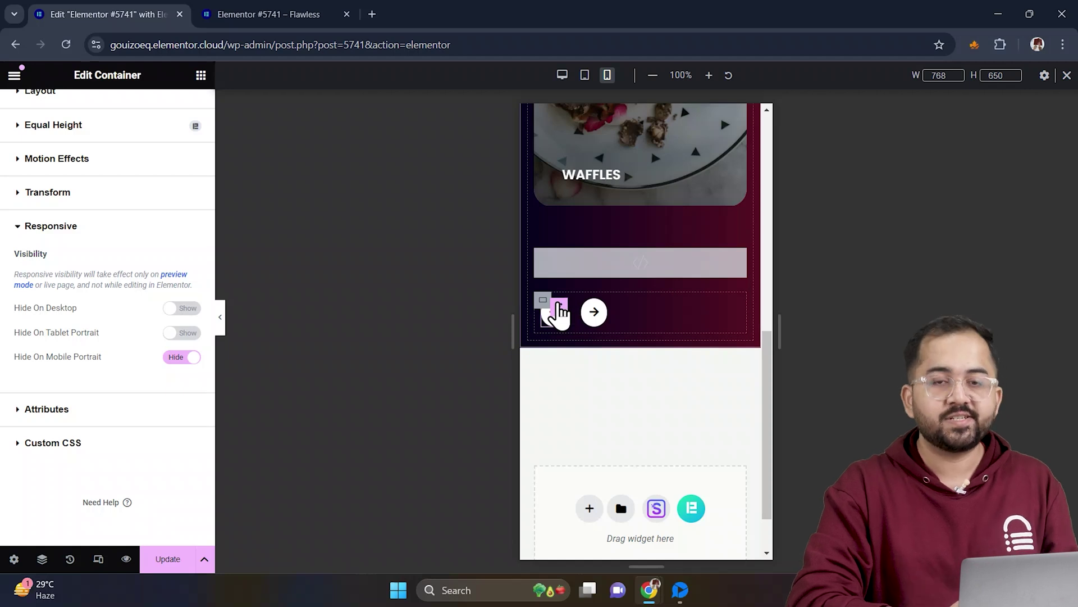
click(543, 301)
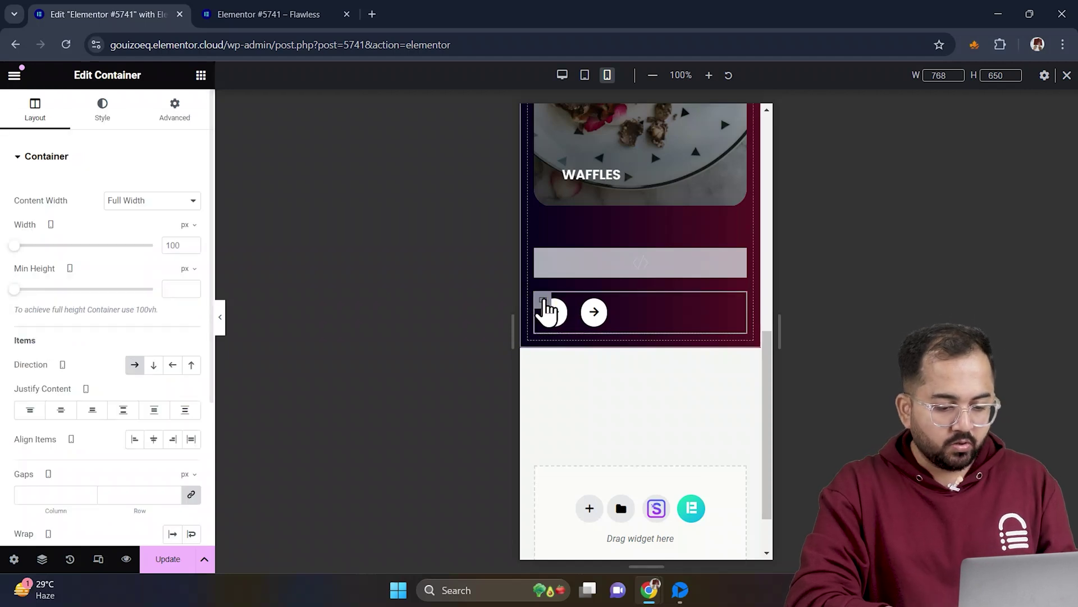
click(182, 119)
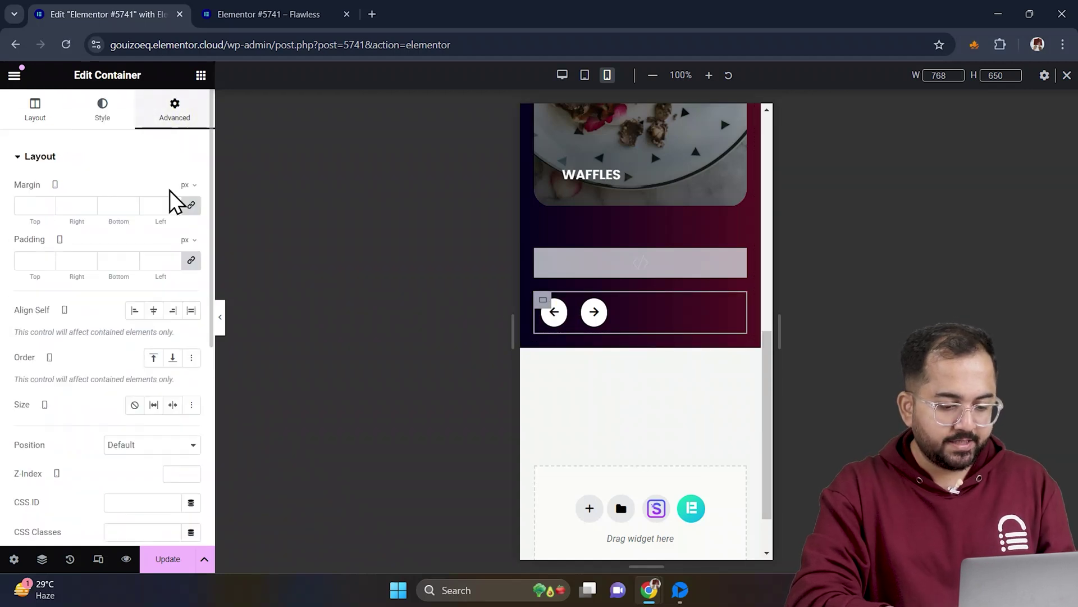
scroll(159, 337, down, 5)
click(163, 378)
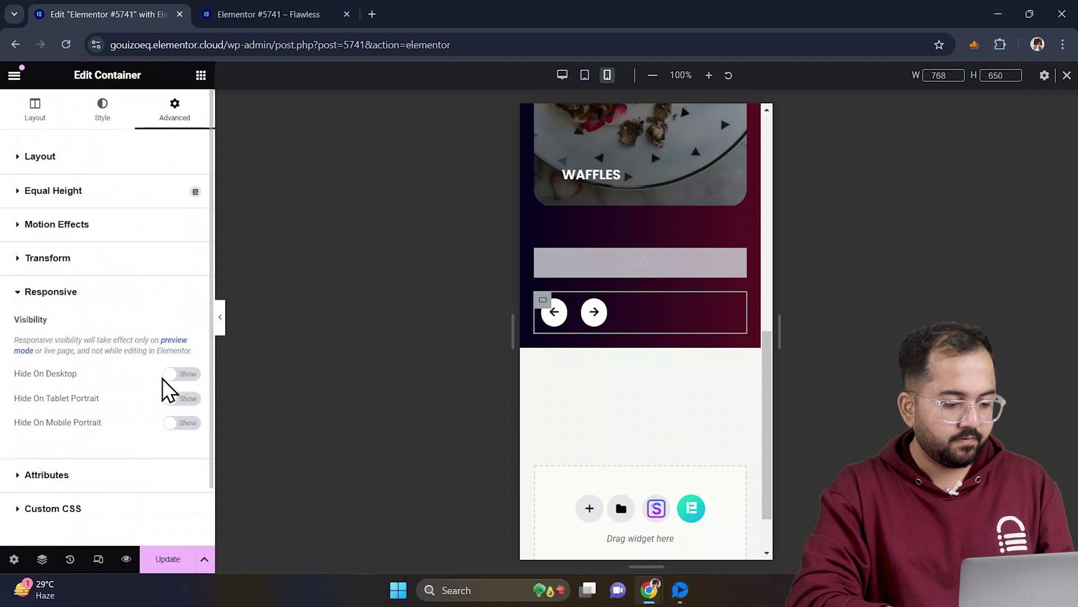
click(178, 375)
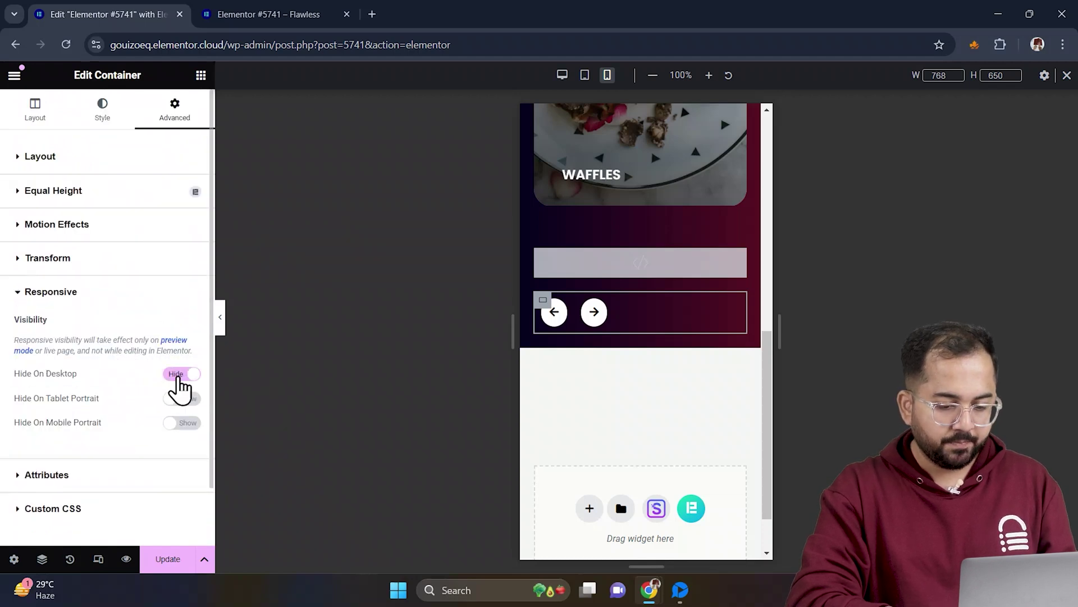
Set the copied arrow row's Justify Content and Align Items both to Center.
click(33, 110)
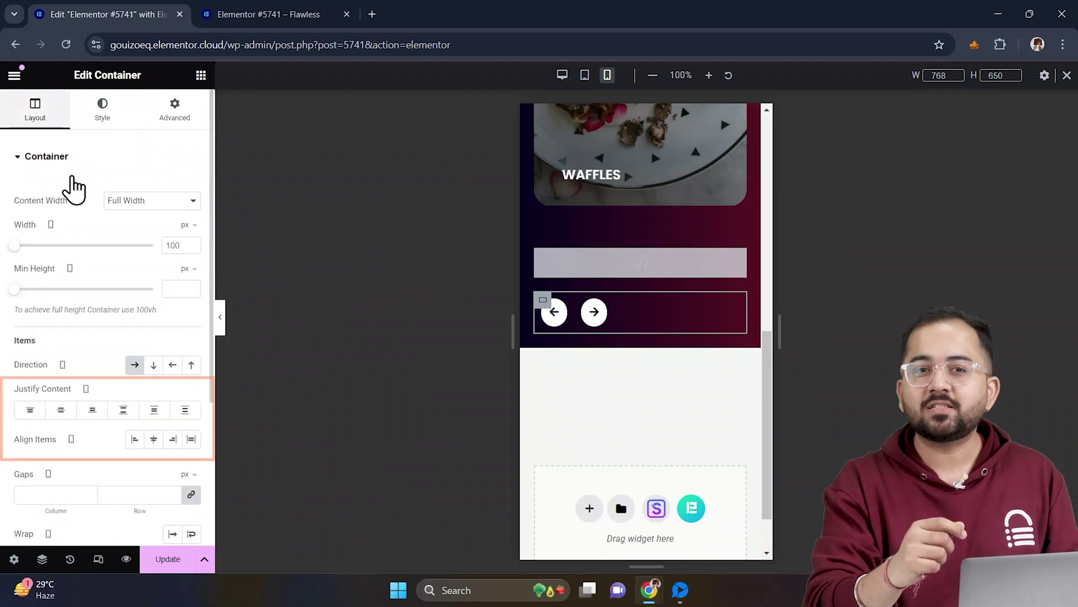
click(62, 410)
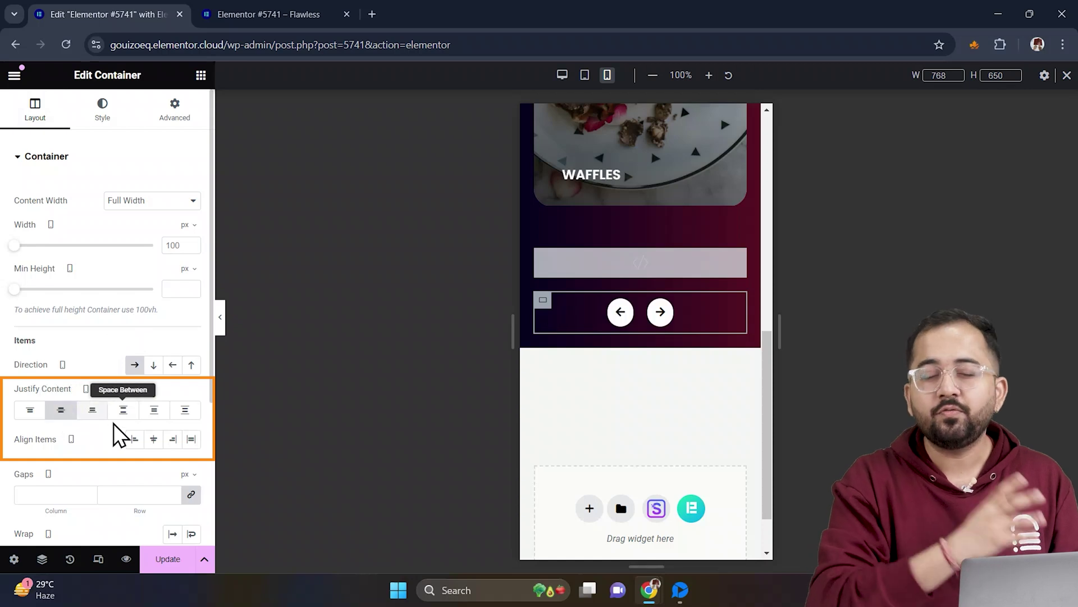
click(153, 439)
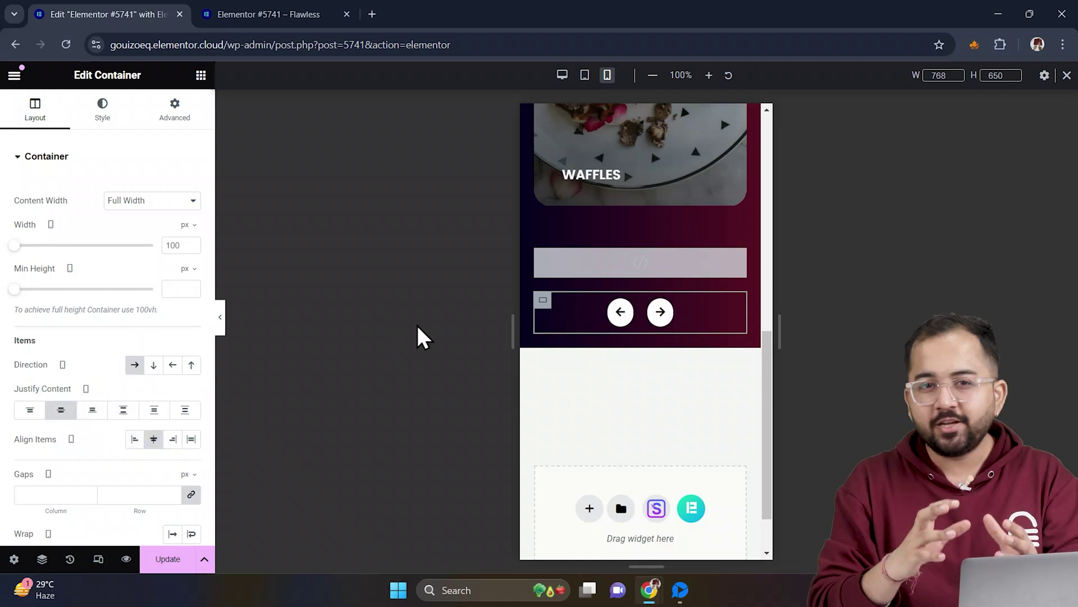